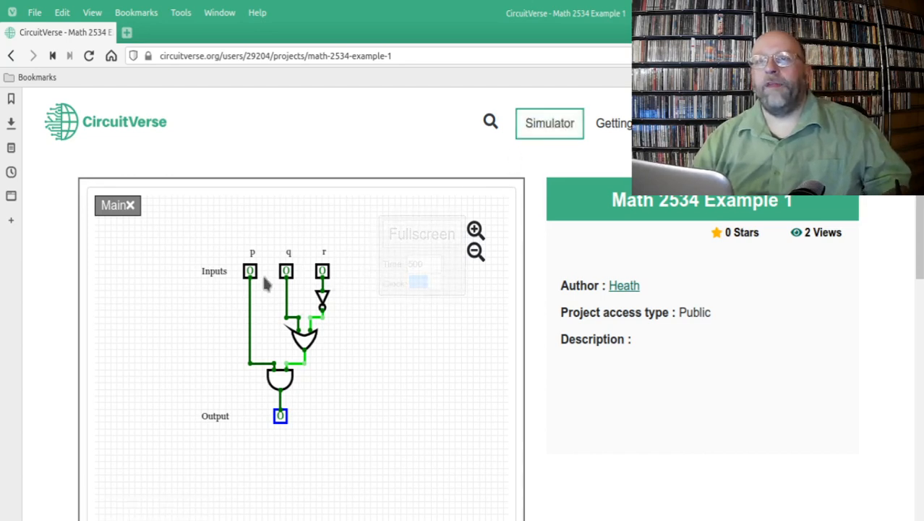
# Step: Show the Math 2534 Example 1 circuit in full screen
pyautogui.click(551, 126)
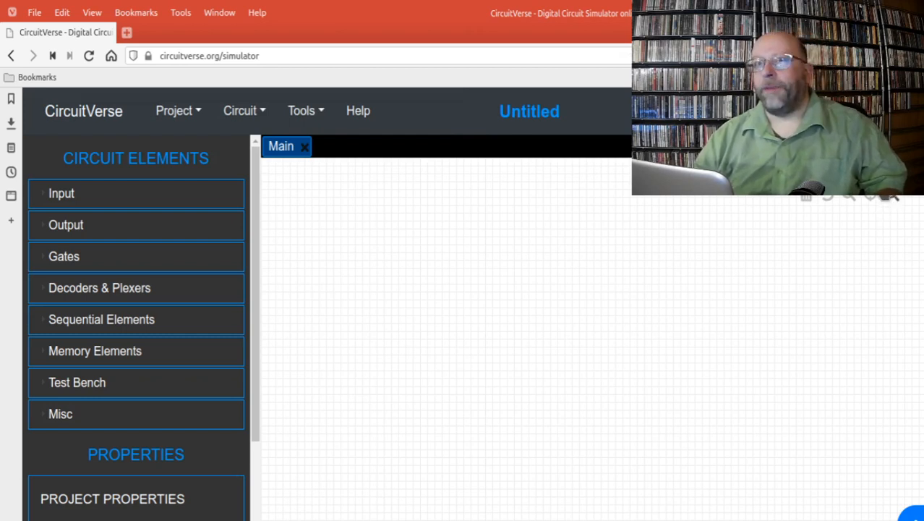
pyautogui.click(19, 56)
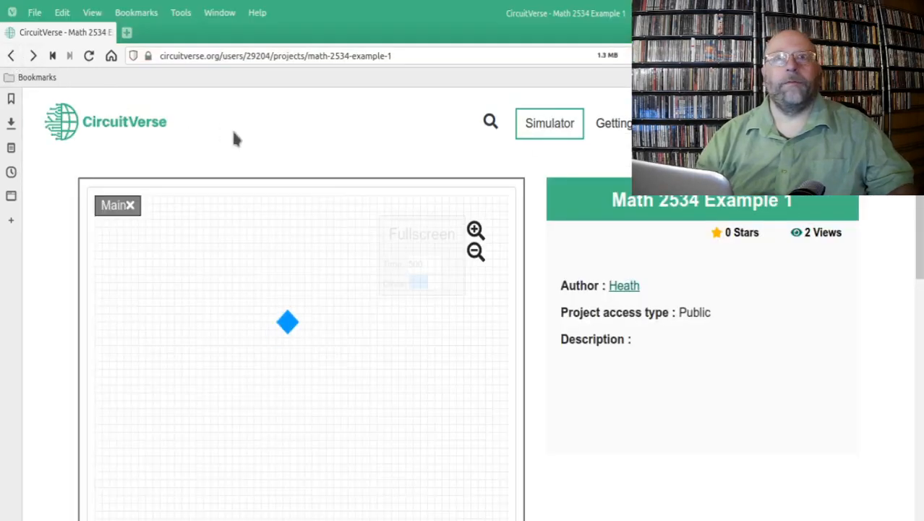
pyautogui.click(418, 234)
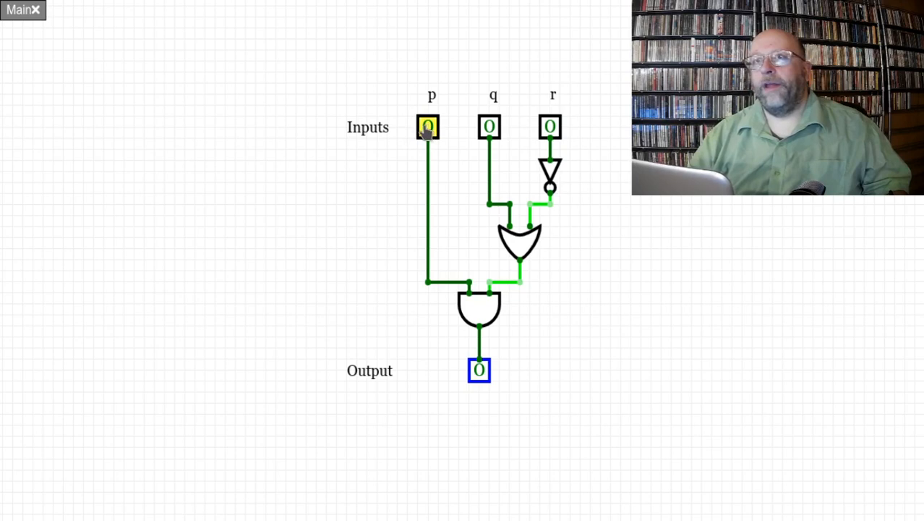
# Step: Toggle the circuit's inputs p, q and r in turn, returning each one to 0
pyautogui.click(427, 131)
pyautogui.click(431, 129)
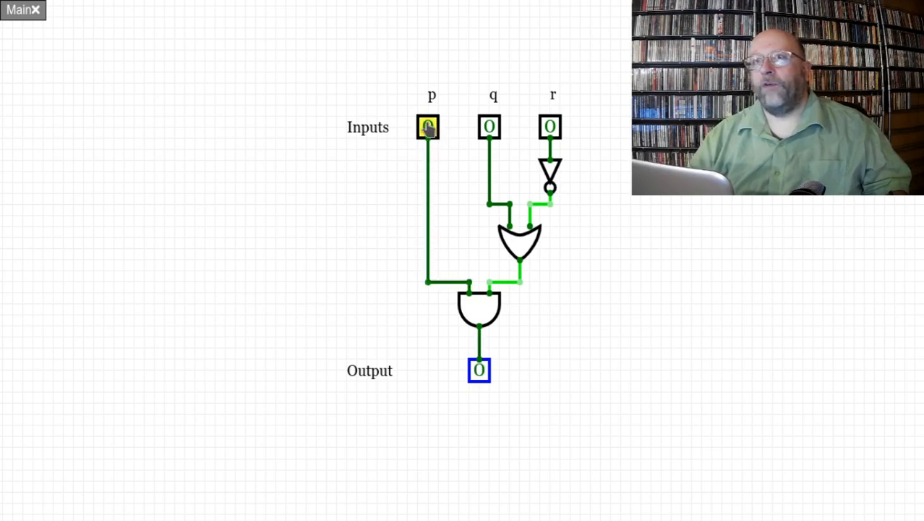
pyautogui.click(428, 128)
pyautogui.click(427, 131)
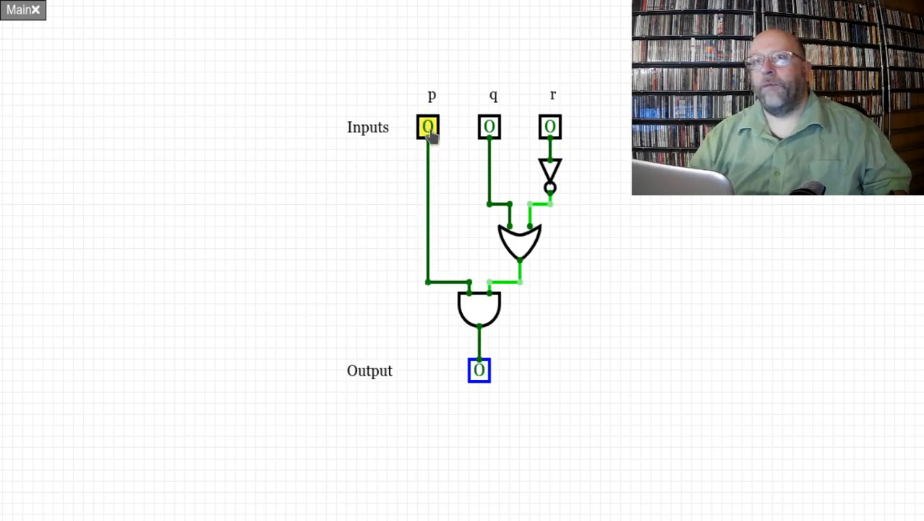
pyautogui.click(490, 129)
pyautogui.click(490, 130)
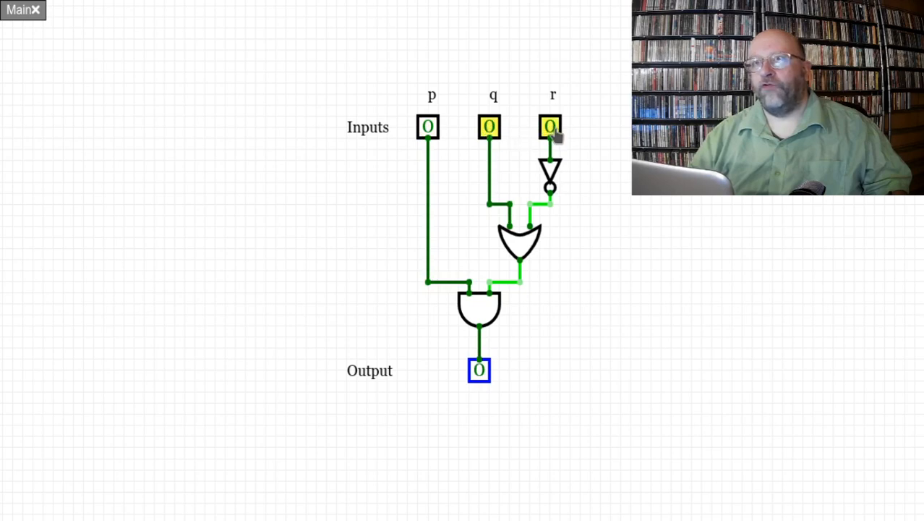
pyautogui.click(551, 130)
pyautogui.click(551, 130)
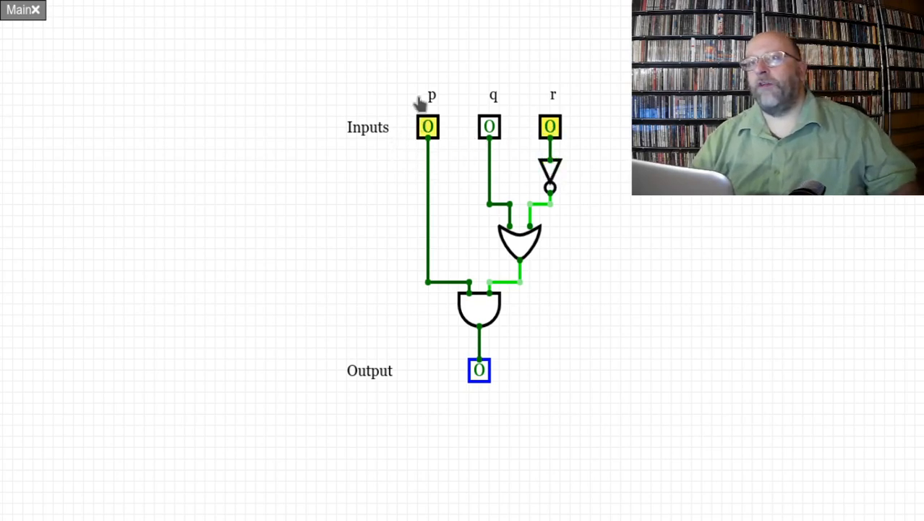
# Step: Switch input p to 1 and back to 0 twice to check its effect on the output
pyautogui.click(426, 128)
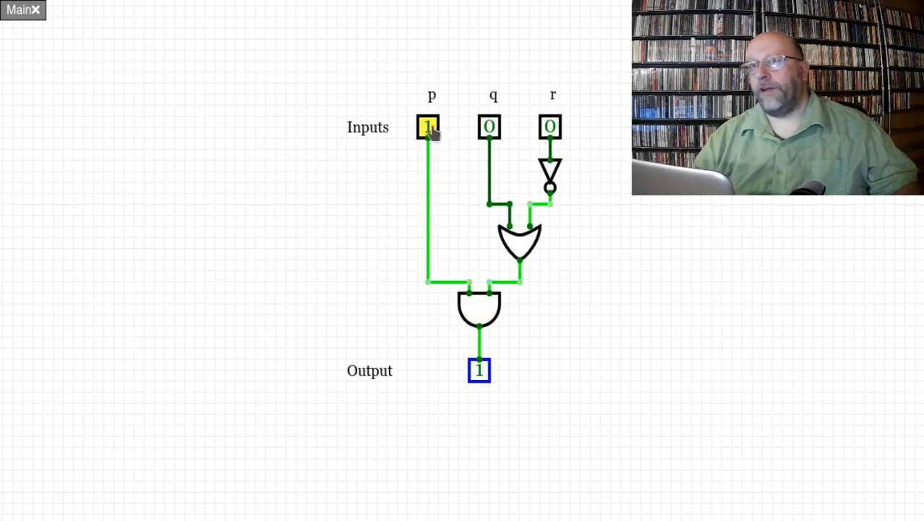
pyautogui.click(428, 128)
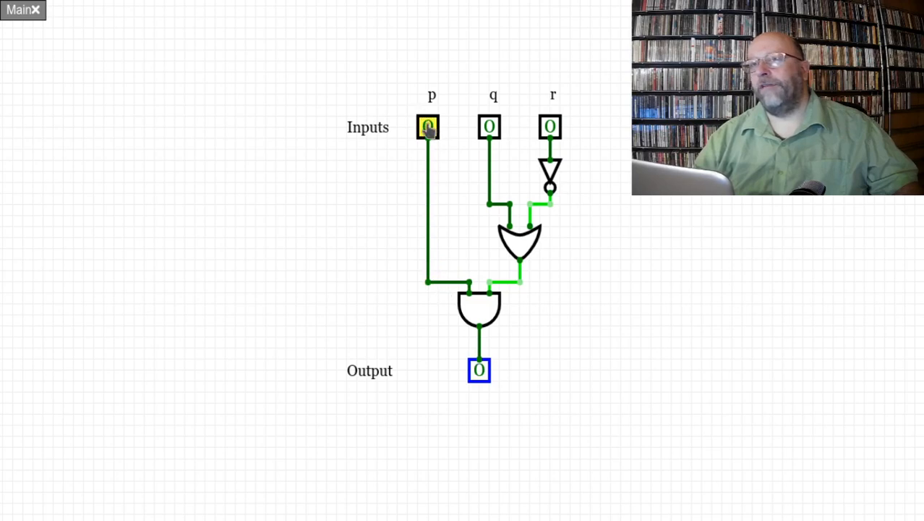
pyautogui.click(427, 129)
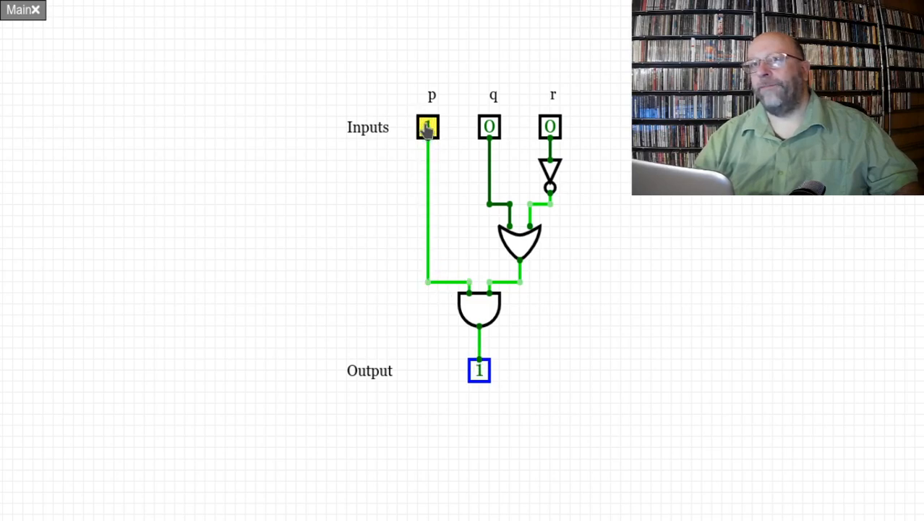
pyautogui.click(427, 128)
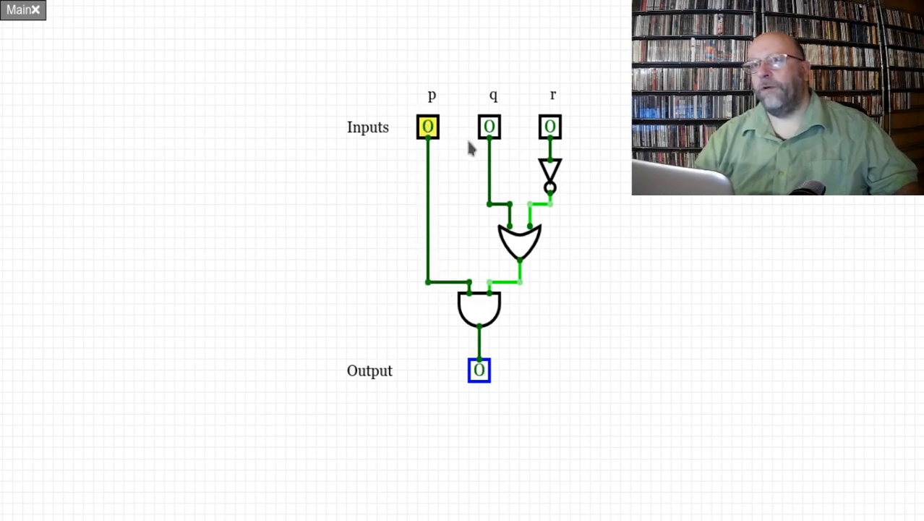
# Step: Switch input r to 1 and back to 0 to examine the signal through the NOT and OR gates
pyautogui.click(551, 131)
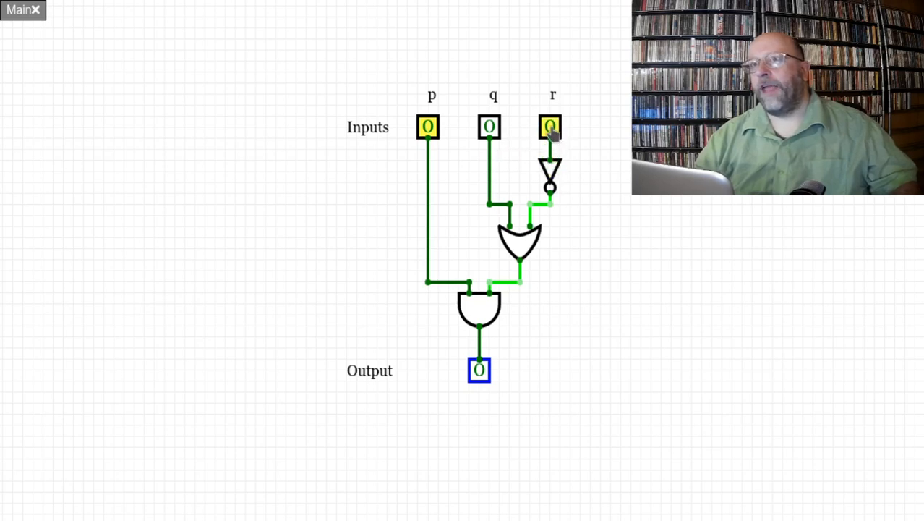
pyautogui.click(550, 131)
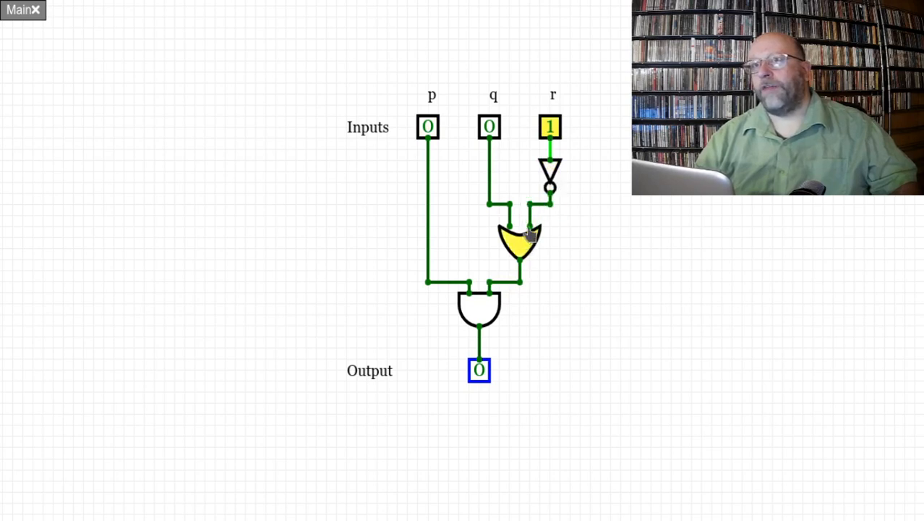
pyautogui.click(551, 130)
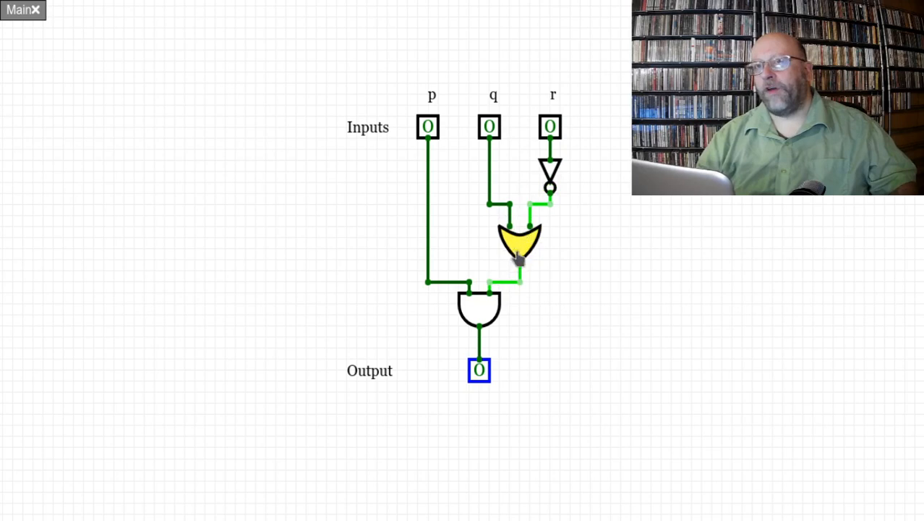
# Step: Set inputs r, q and p to 1 to check the circuit's output, and leave full screen
pyautogui.click(550, 127)
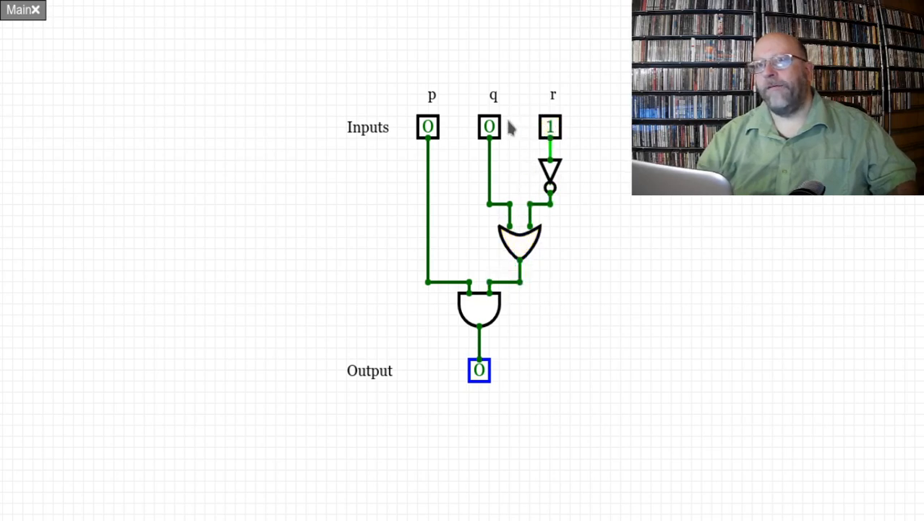
pyautogui.click(486, 130)
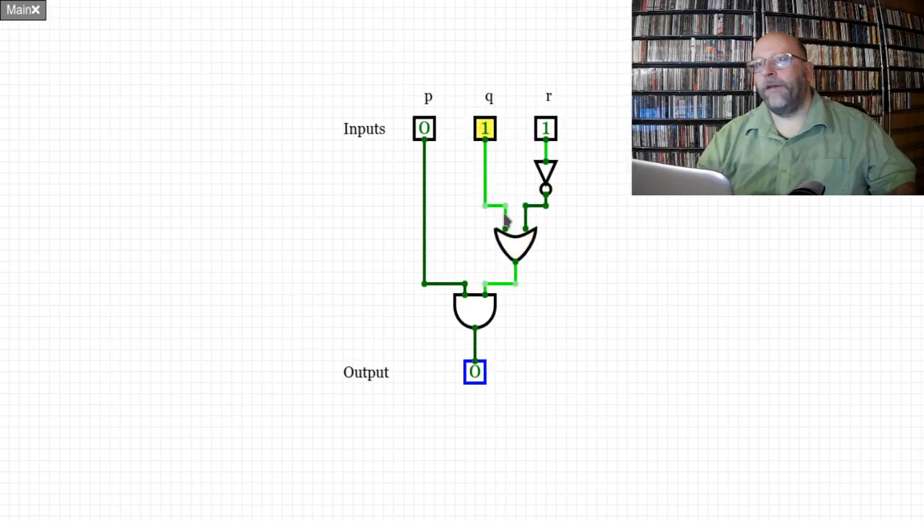
pyautogui.click(509, 246)
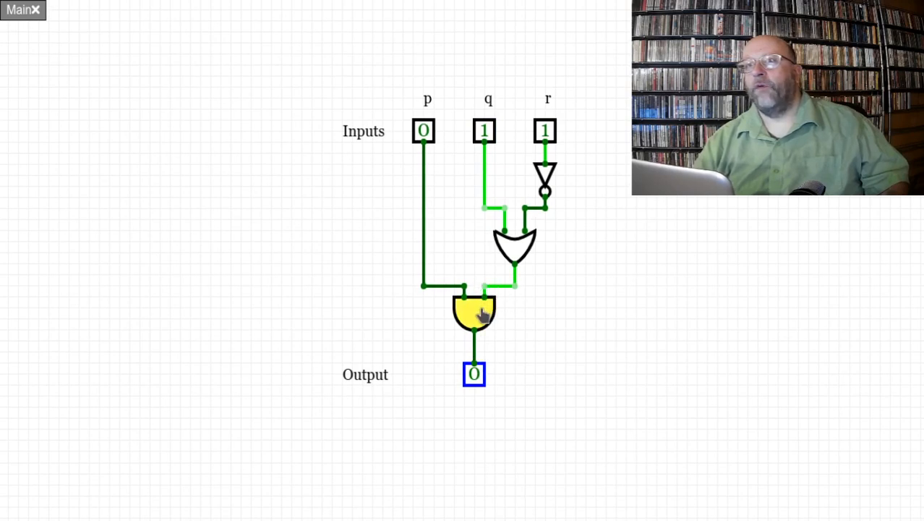
pyautogui.click(425, 136)
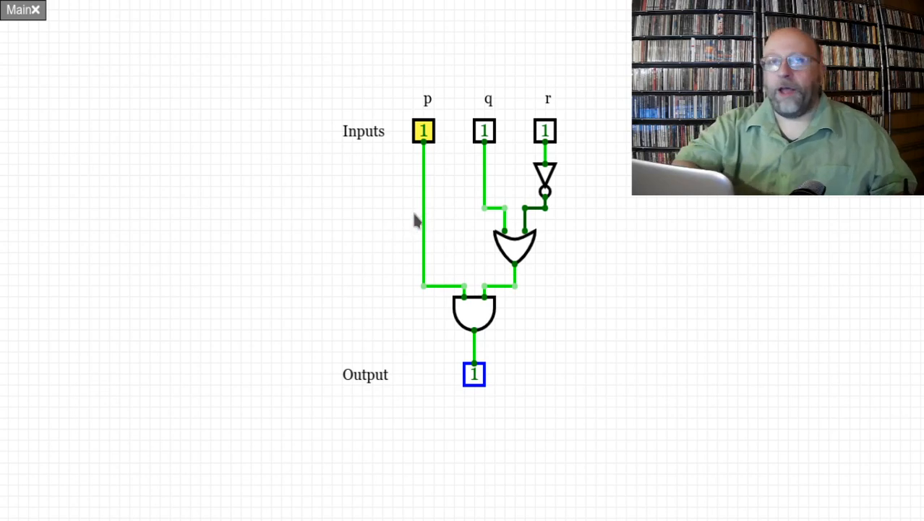
pyautogui.press('Escape')
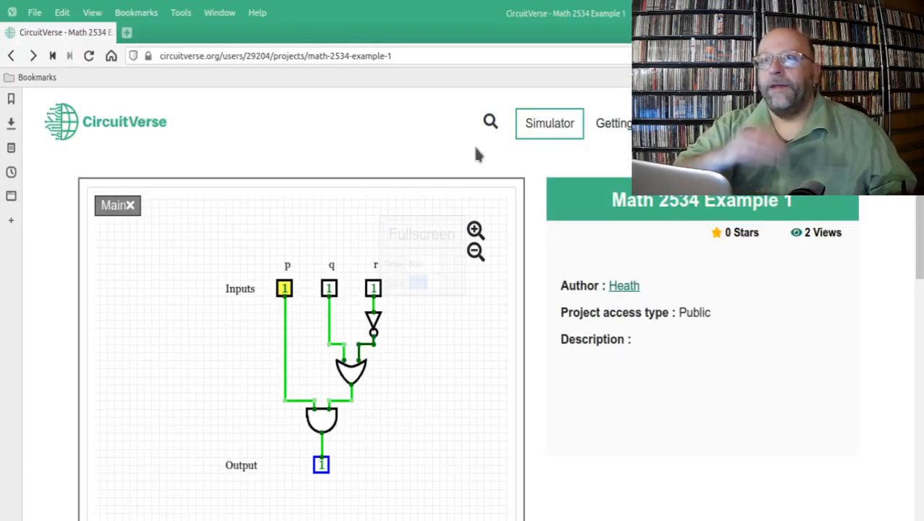
# Step: Open the simulator with a blank circuit and place one input element near the top of the canvas
pyautogui.click(551, 128)
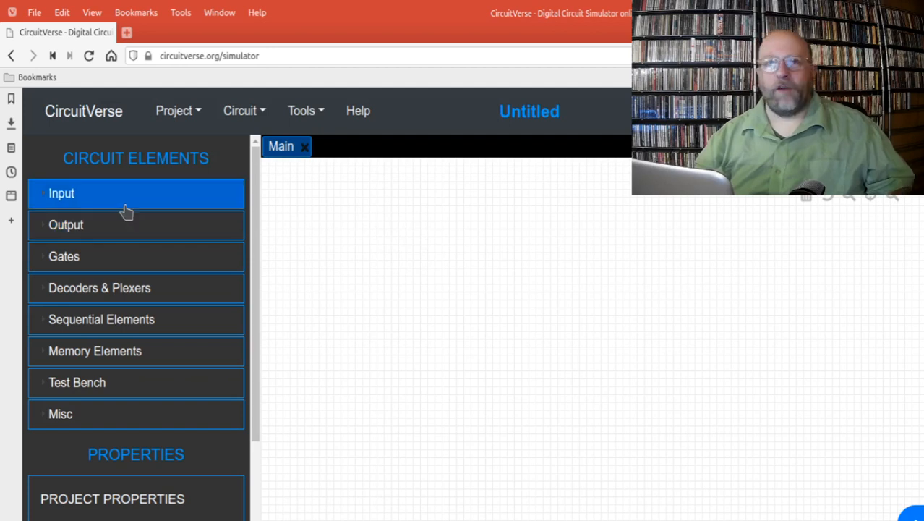
pyautogui.click(76, 199)
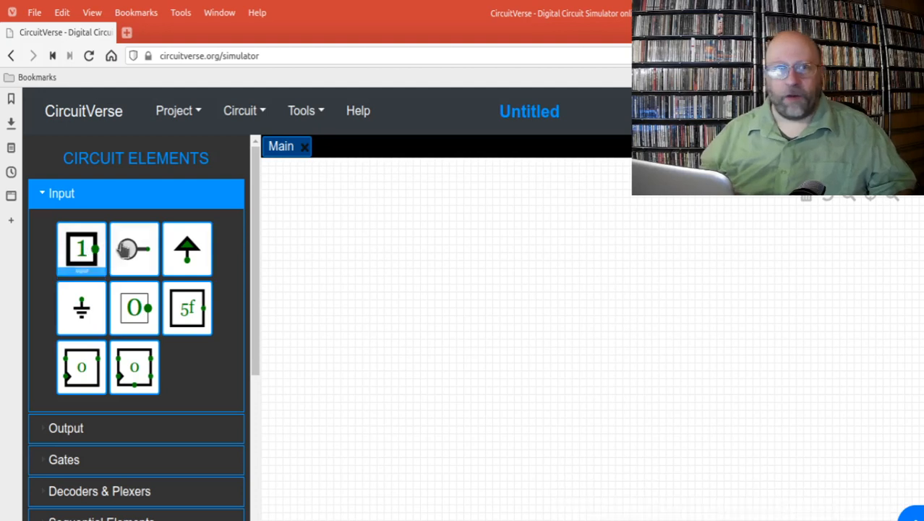
pyautogui.click(206, 235)
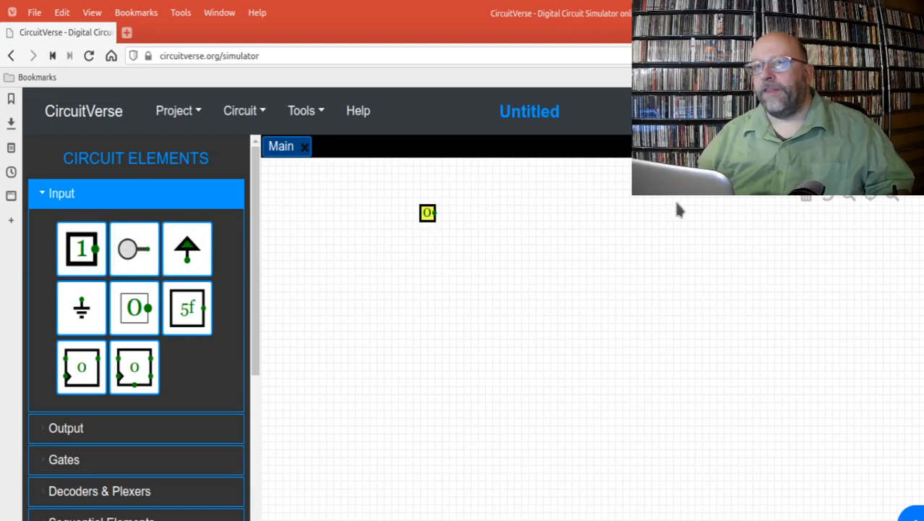
pyautogui.click(894, 199)
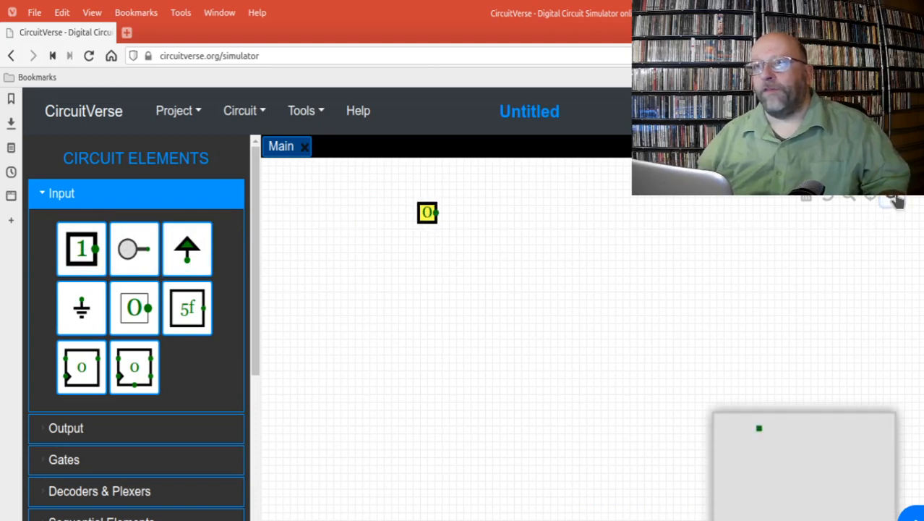
pyautogui.click(895, 201)
pyautogui.click(895, 200)
pyautogui.click(895, 200)
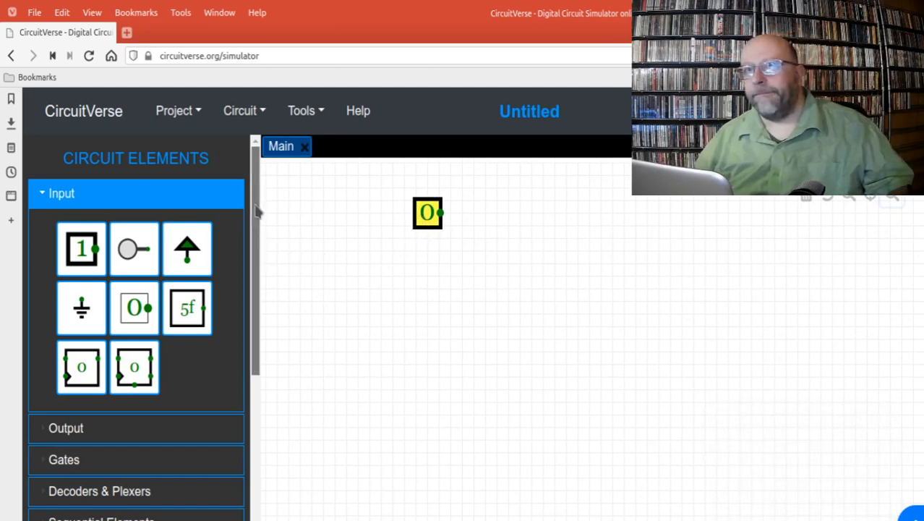
# Step: Label the input element "Input 1"
pyautogui.moveTo(258, 210); pyautogui.dragTo(260, 343)
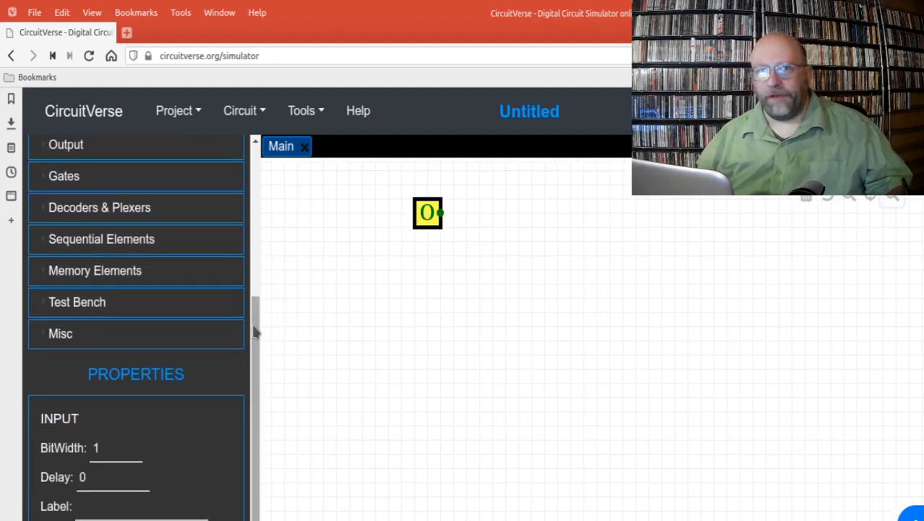
pyautogui.moveTo(261, 327); pyautogui.dragTo(266, 365)
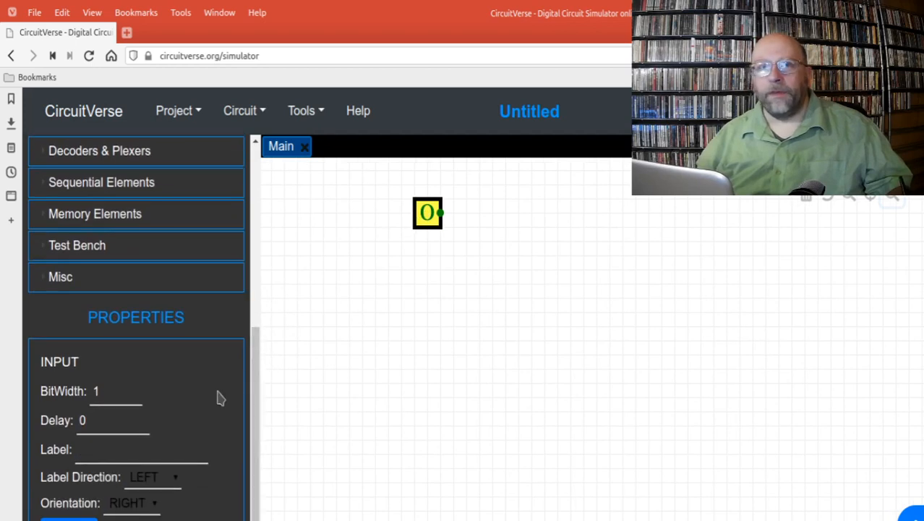
pyautogui.click(99, 452)
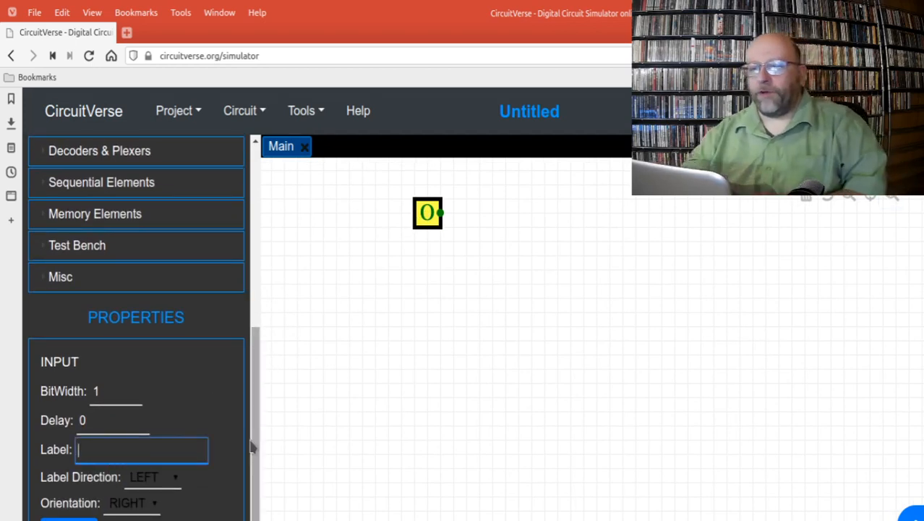
pyautogui.write('J')
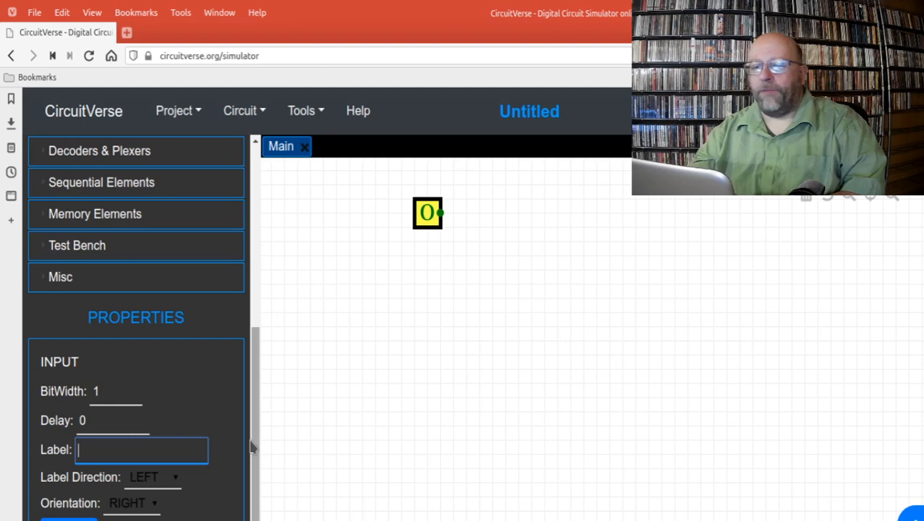
pyautogui.write('Input 1')
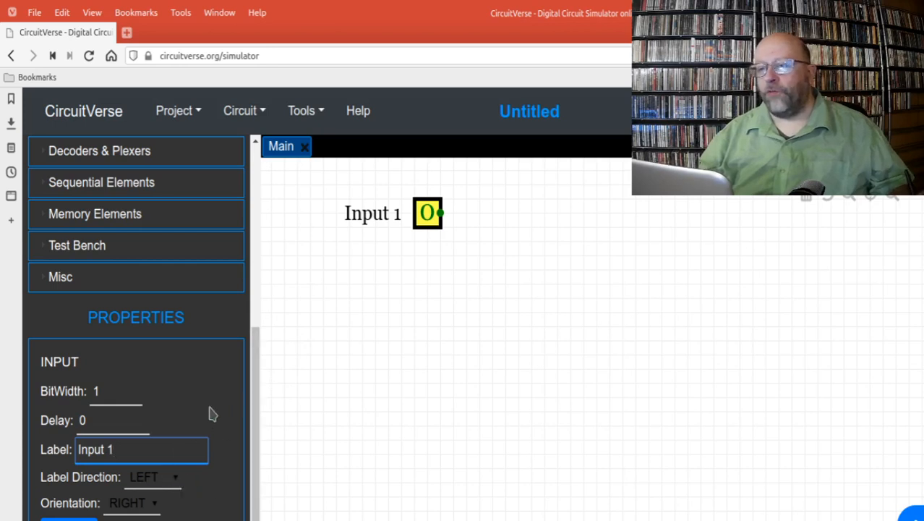
# Step: Set the orientation of the Input 1 element to DOWN
pyautogui.click(152, 505)
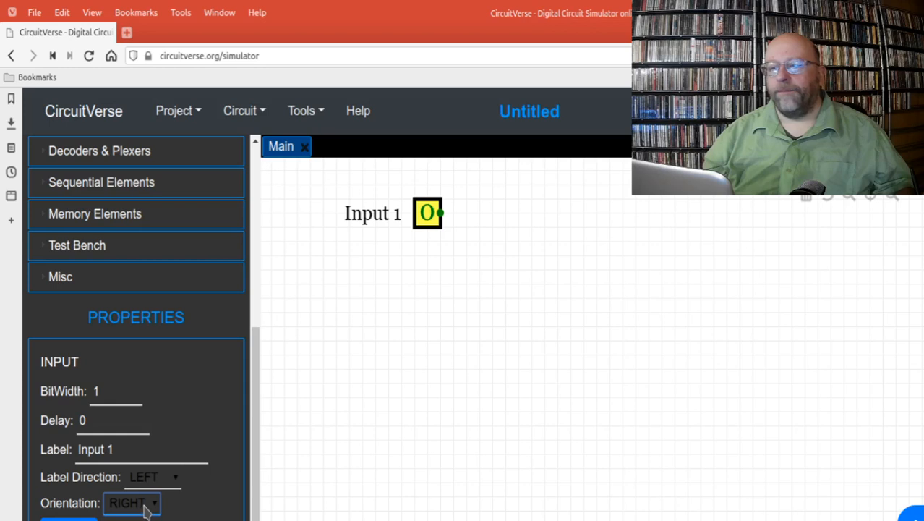
pyautogui.click(138, 472)
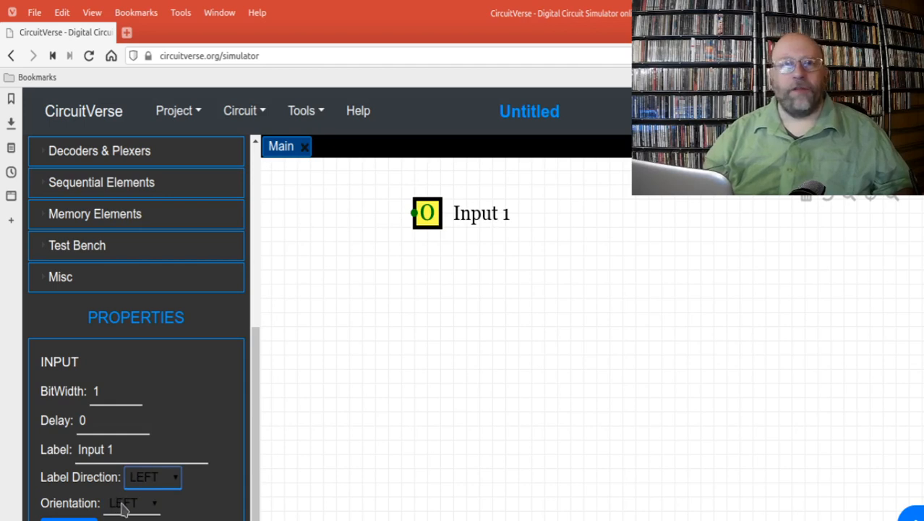
pyautogui.click(143, 509)
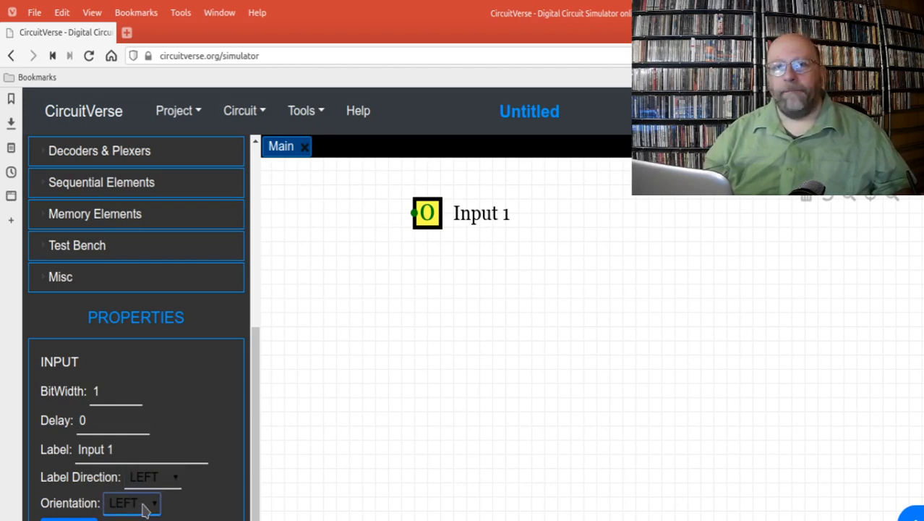
pyautogui.click(133, 454)
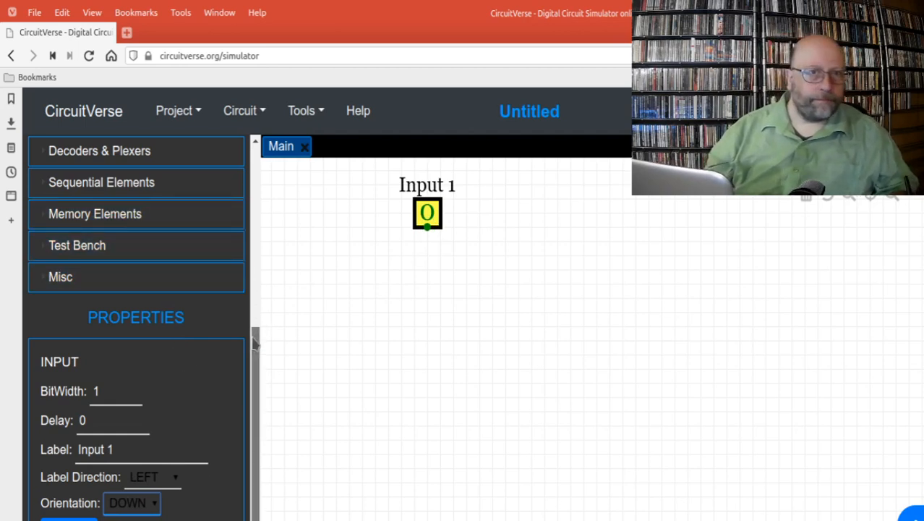
pyautogui.moveTo(254, 340); pyautogui.dragTo(247, 170)
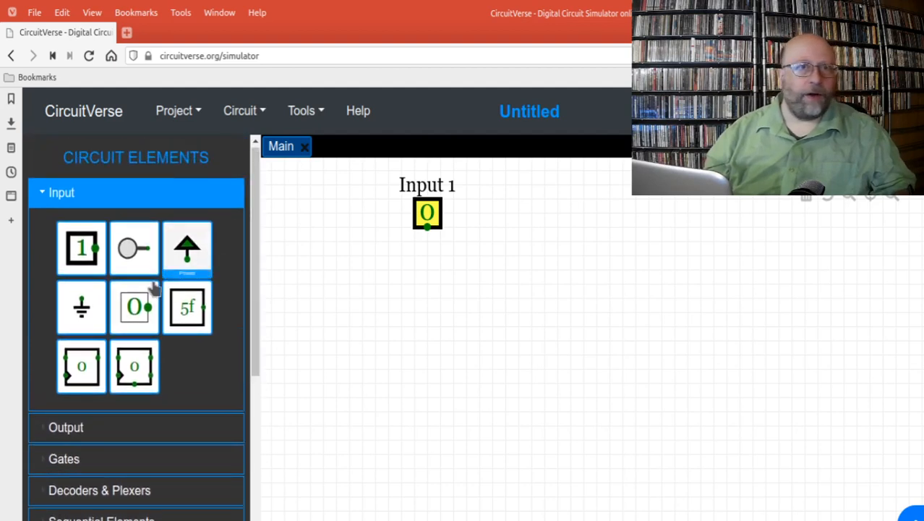
pyautogui.moveTo(99, 269)
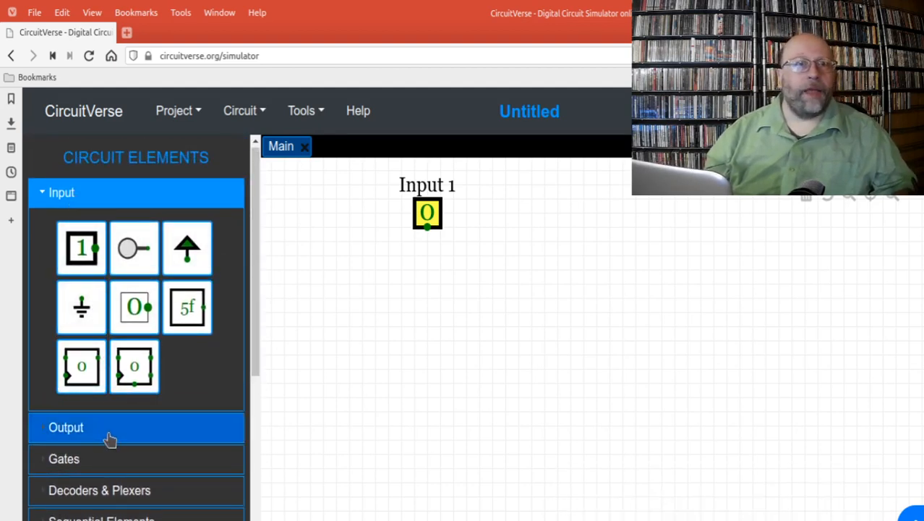
# Step: Place an AND gate on the canvas below and to the right of Input 1, declining to save the project online
pyautogui.click(114, 460)
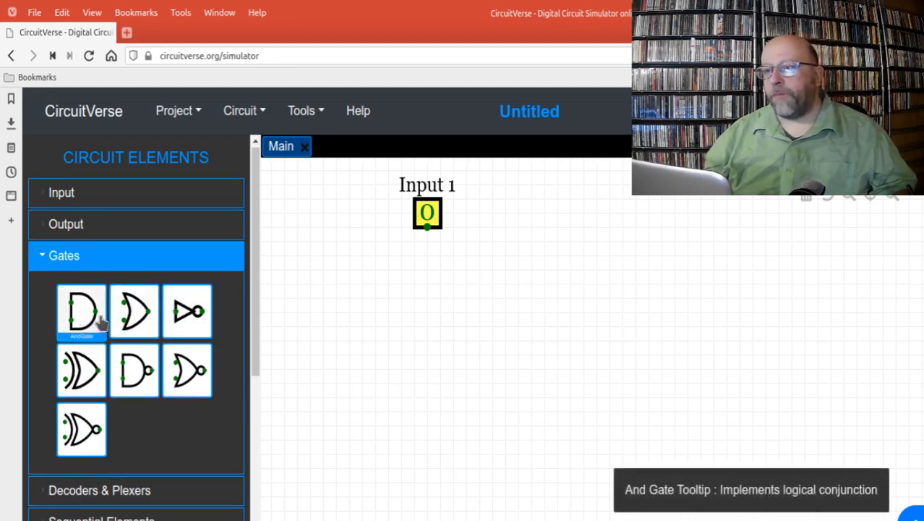
pyautogui.moveTo(609, 446); pyautogui.dragTo(637, 455)
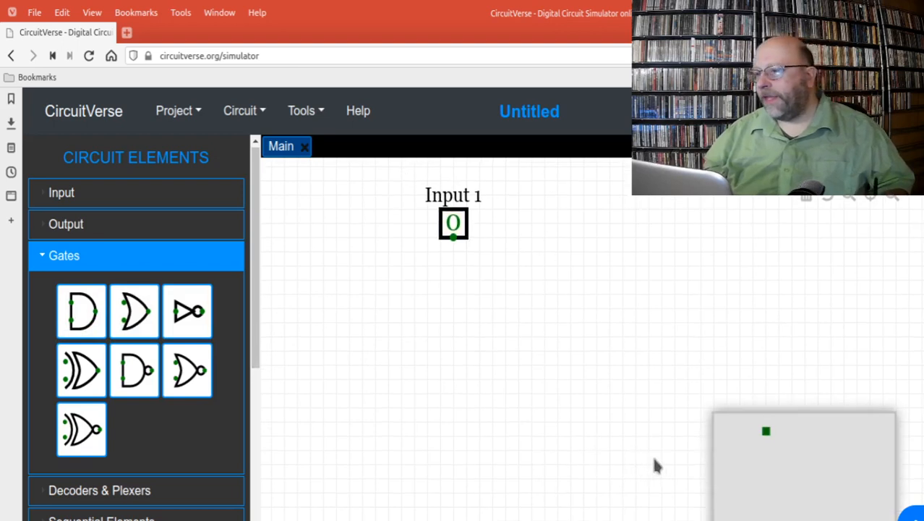
pyautogui.click(650, 461)
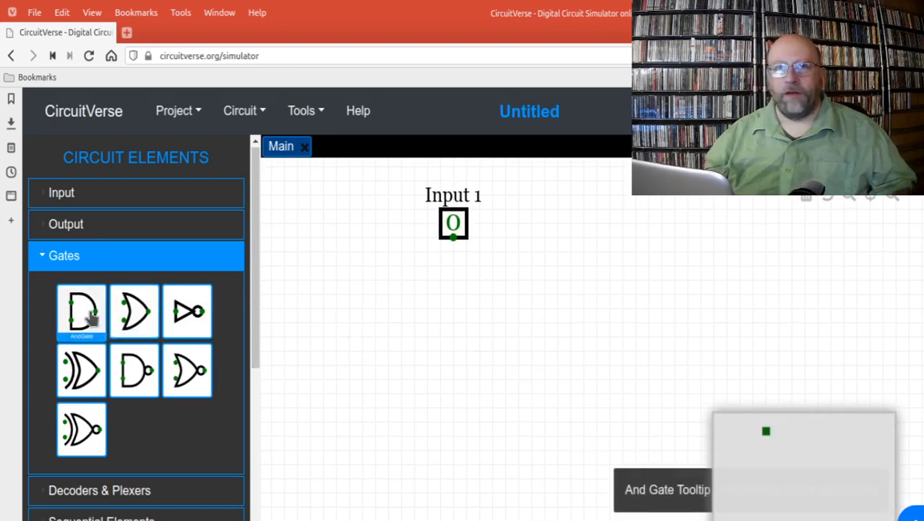
pyautogui.click(90, 316)
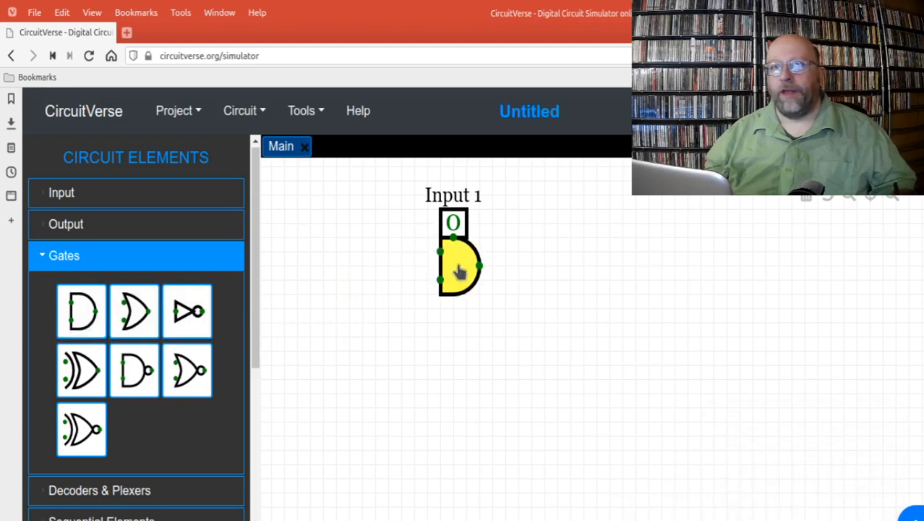
pyautogui.click(563, 295)
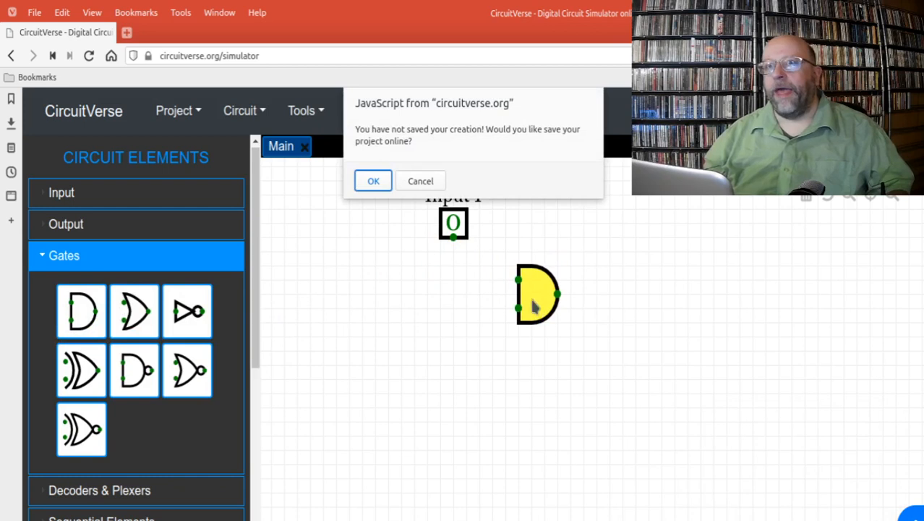
pyautogui.click(419, 183)
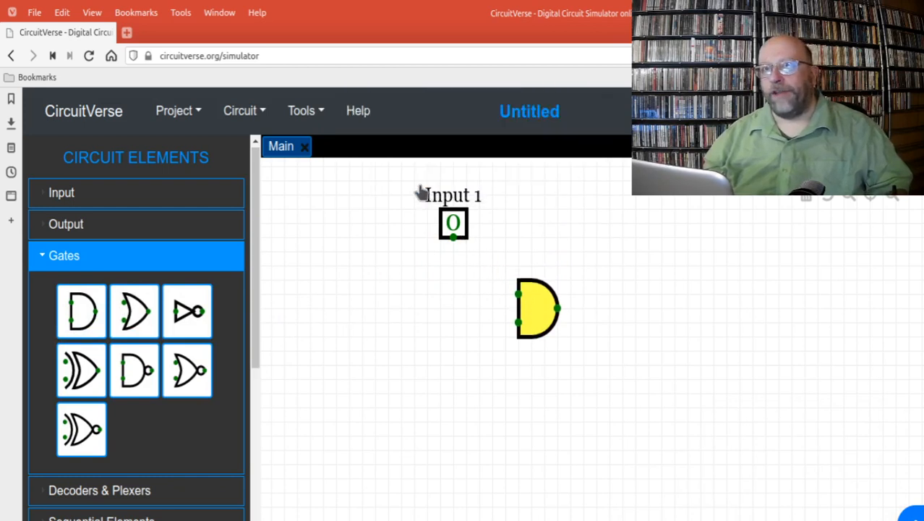
pyautogui.click(528, 320)
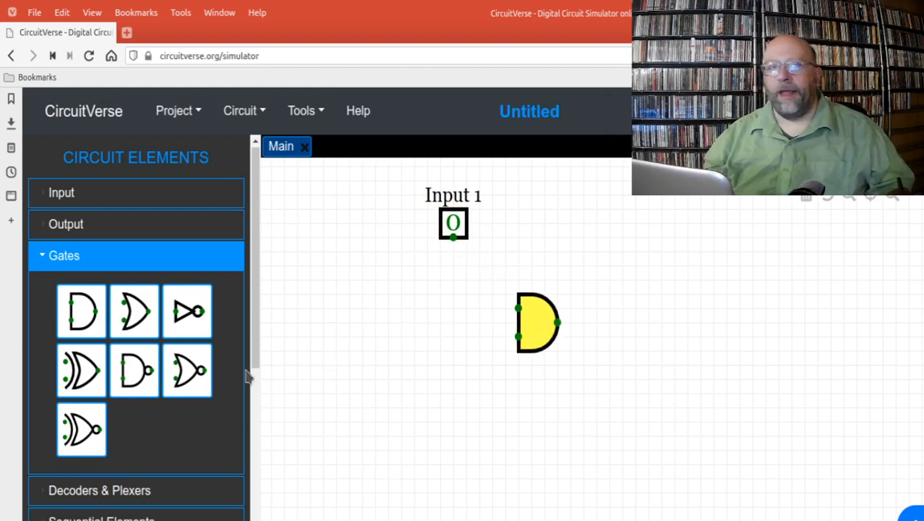
# Step: Set the direction of the AND gate to DOWN
pyautogui.moveTo(256, 355); pyautogui.dragTo(266, 460)
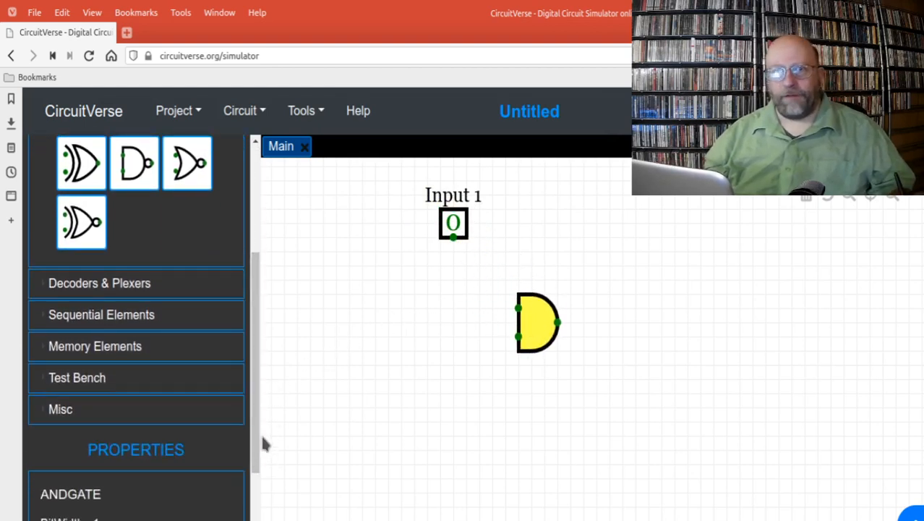
pyautogui.moveTo(256, 425); pyautogui.dragTo(254, 481)
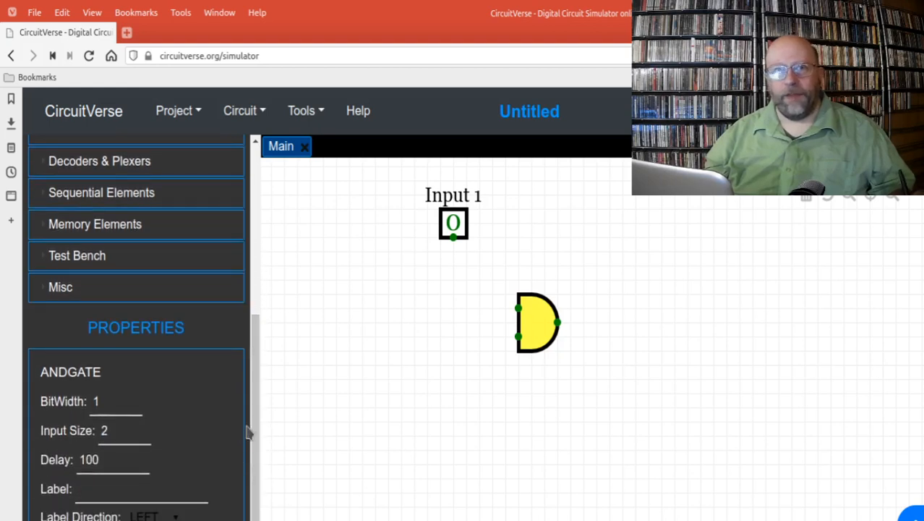
pyautogui.scroll(-1, 257, 462)
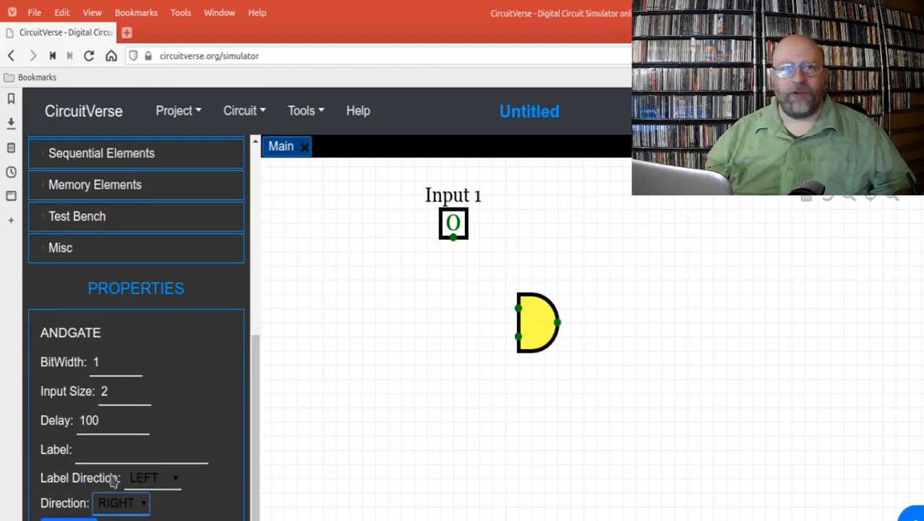
pyautogui.click(111, 480)
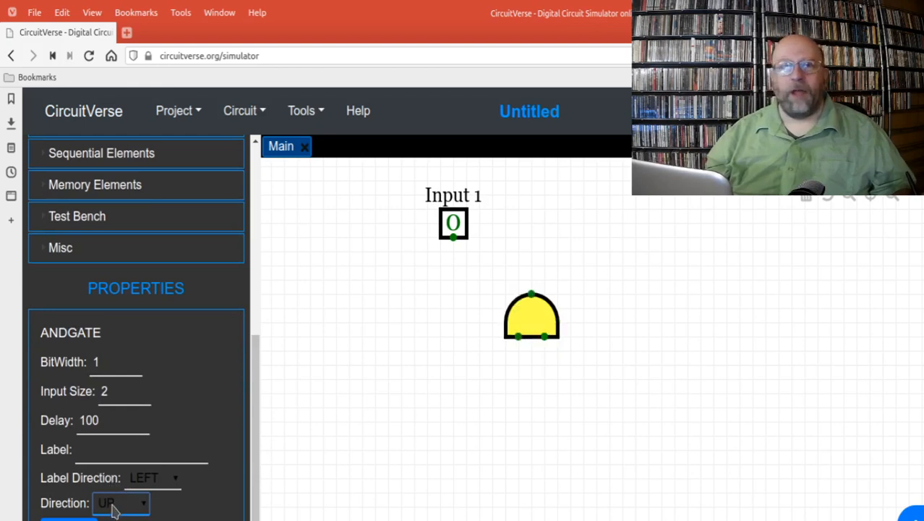
pyautogui.click(109, 460)
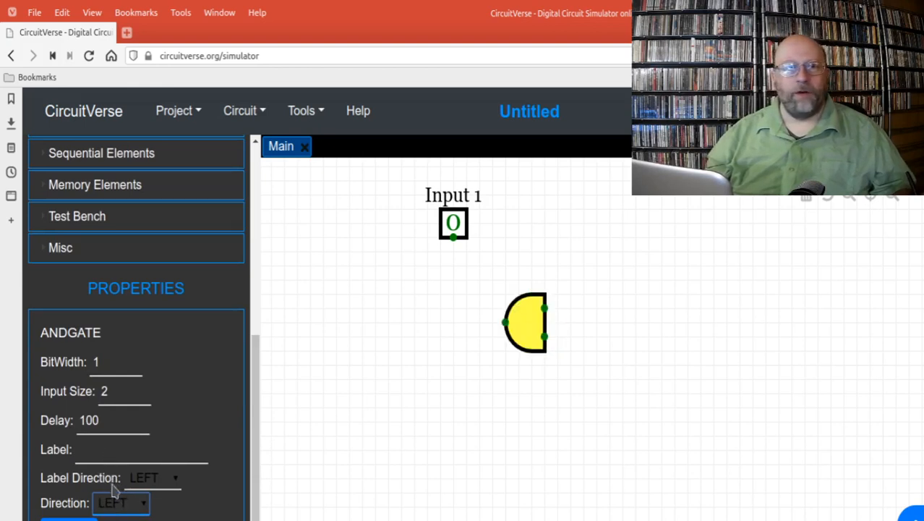
pyautogui.click(113, 455)
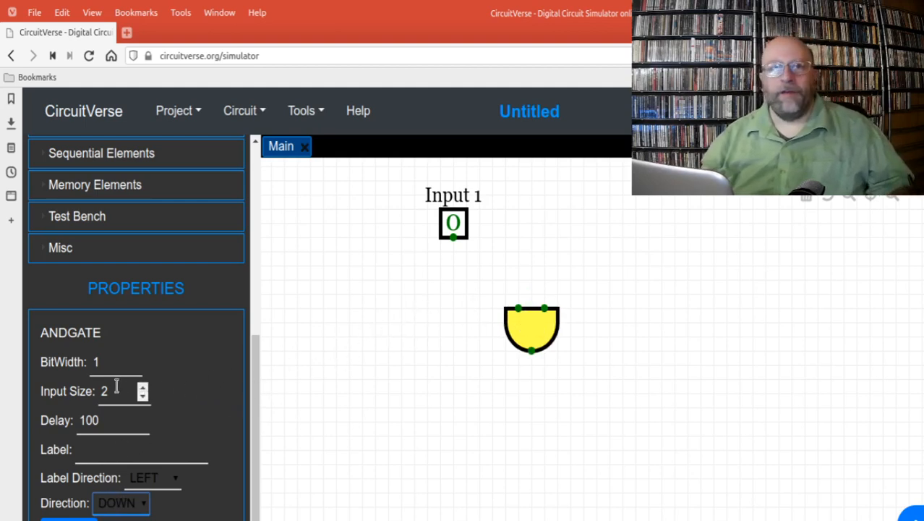
# Step: Raise the AND gate's input size to 5 and return it to 2
pyautogui.click(144, 388)
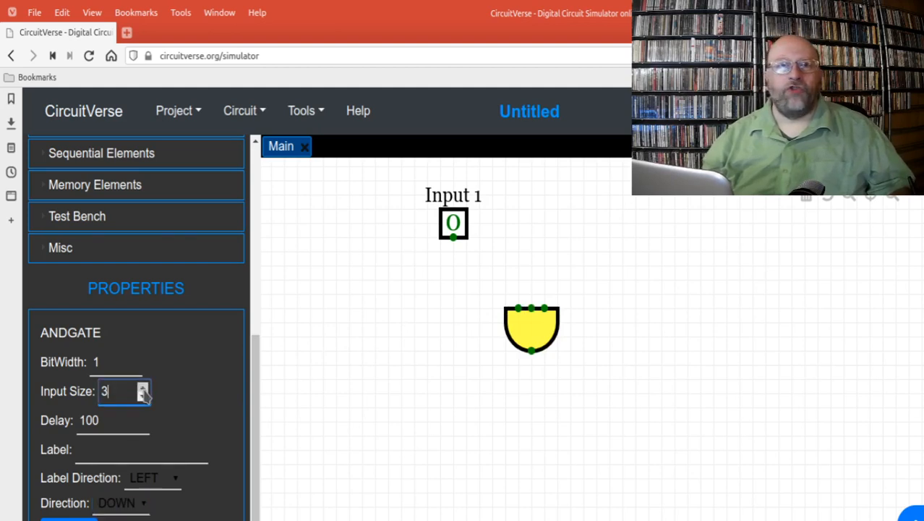
pyautogui.click(143, 388)
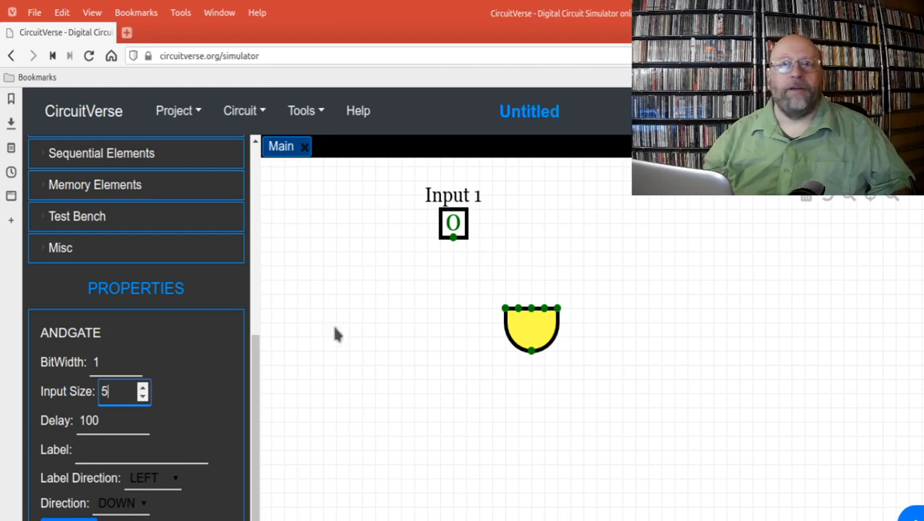
pyautogui.click(143, 396)
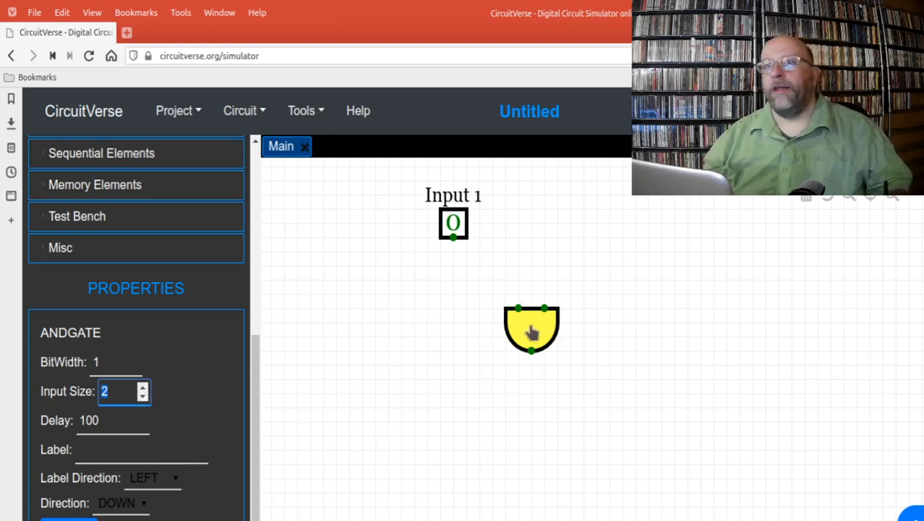
# Step: Move the AND gate closer beneath Input 1 and wire Input 1 to the gate's left input
pyautogui.moveTo(531, 331); pyautogui.dragTo(480, 346)
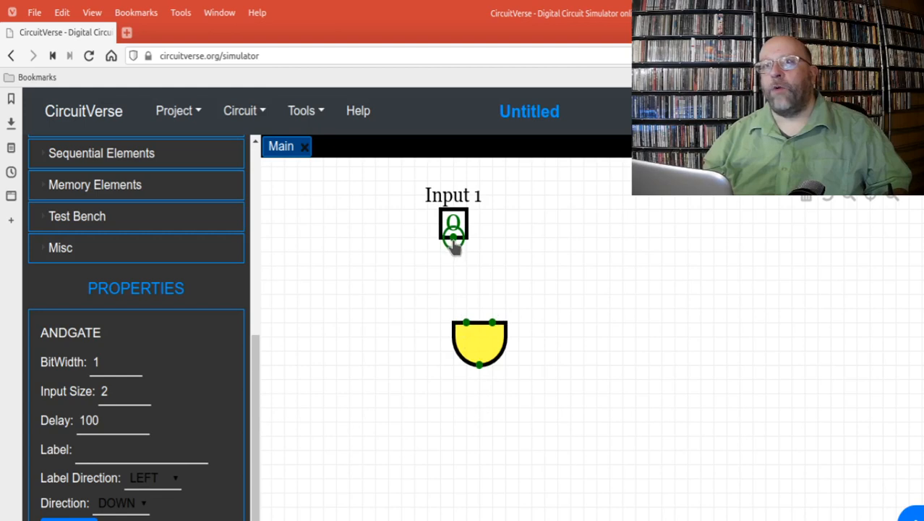
pyautogui.moveTo(455, 247); pyautogui.dragTo(465, 281)
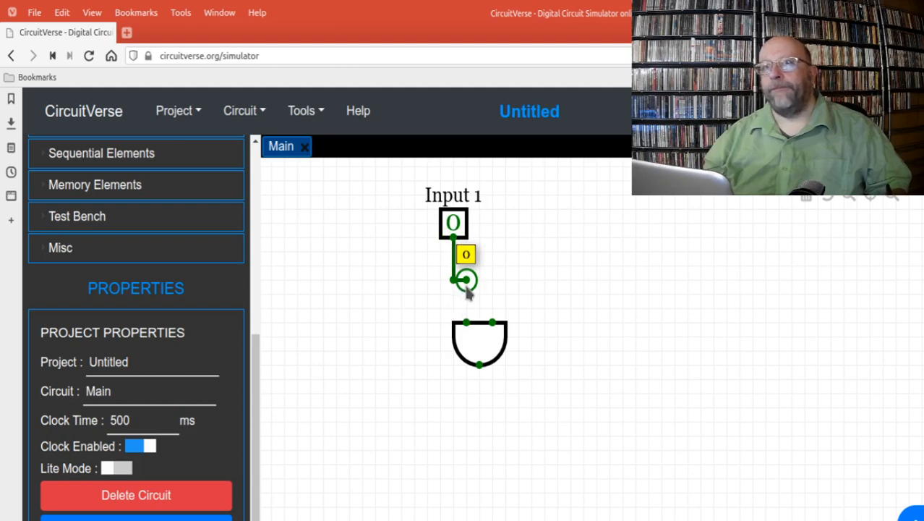
pyautogui.moveTo(466, 284); pyautogui.dragTo(465, 322)
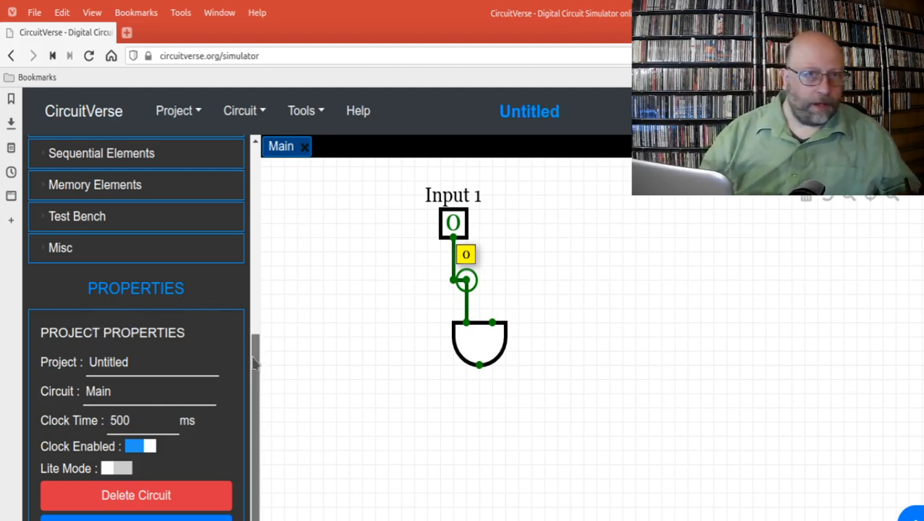
# Step: Add a second AND gate below the first one and set its direction to DOWN
pyautogui.moveTo(254, 365); pyautogui.dragTo(261, 218)
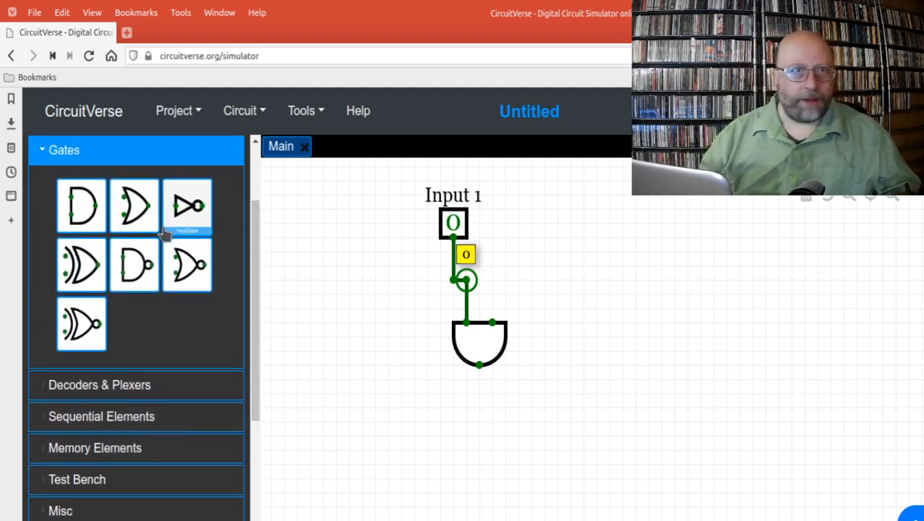
pyautogui.click(75, 210)
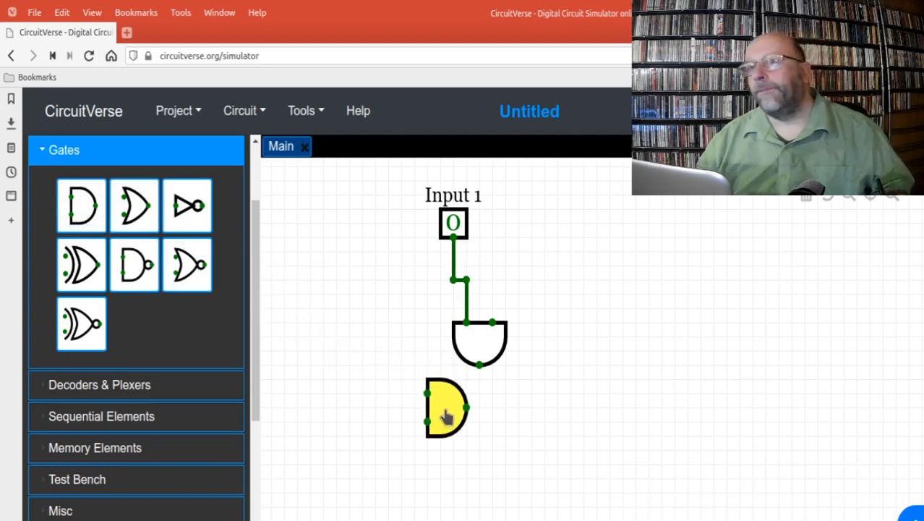
pyautogui.click(446, 416)
pyautogui.moveTo(254, 368); pyautogui.dragTo(267, 482)
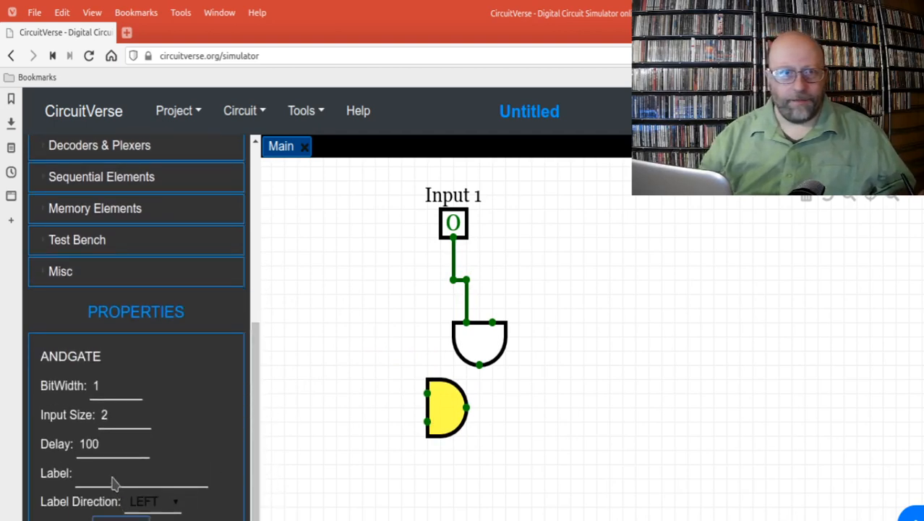
pyautogui.press('Down')
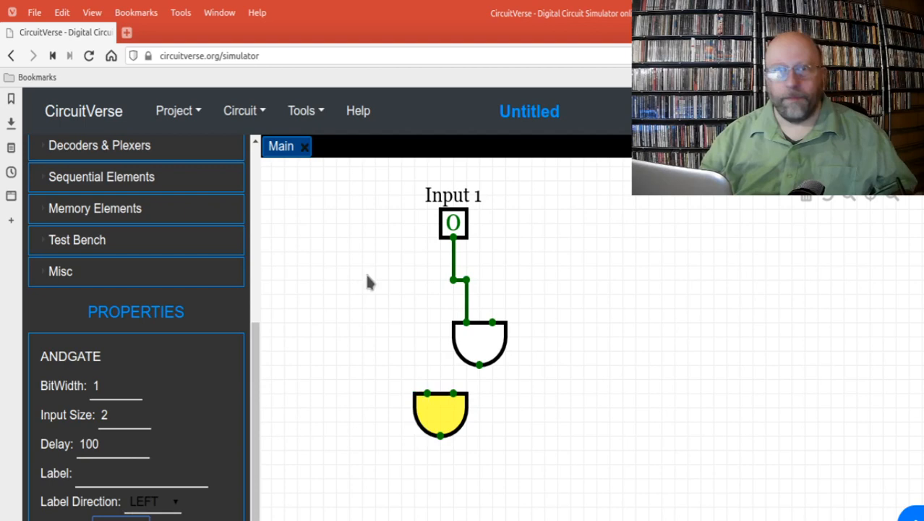
# Step: Branch the Input 1 wire to the second AND gate's left input, and test it by switching Input 1 to 1 and back to 0
pyautogui.click(453, 281)
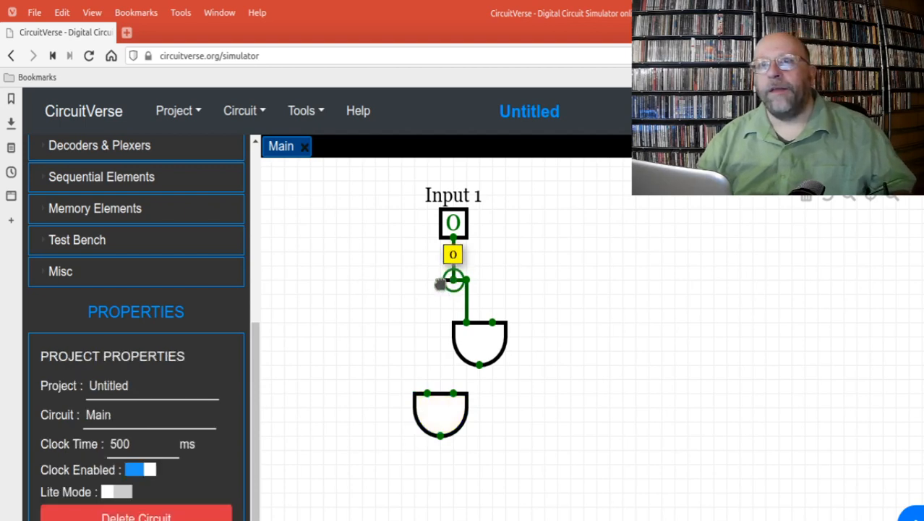
pyautogui.moveTo(434, 286); pyautogui.dragTo(427, 394)
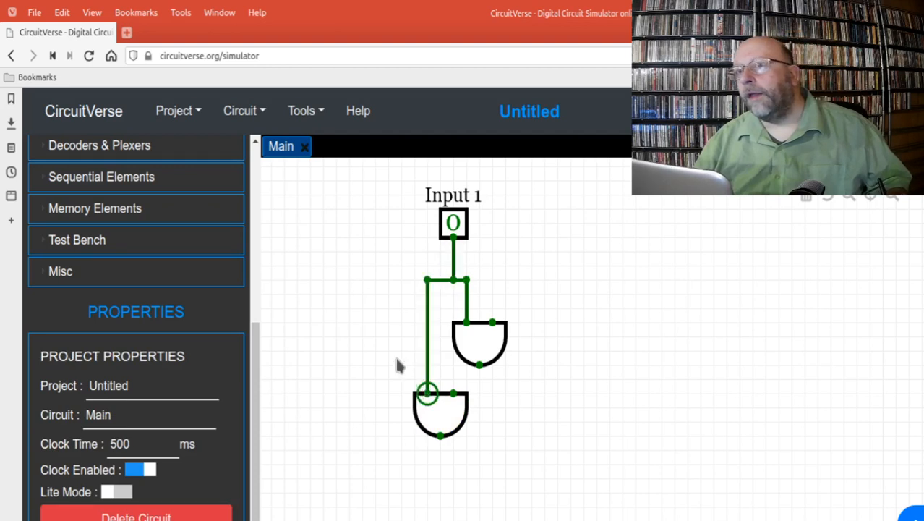
pyautogui.click(453, 223)
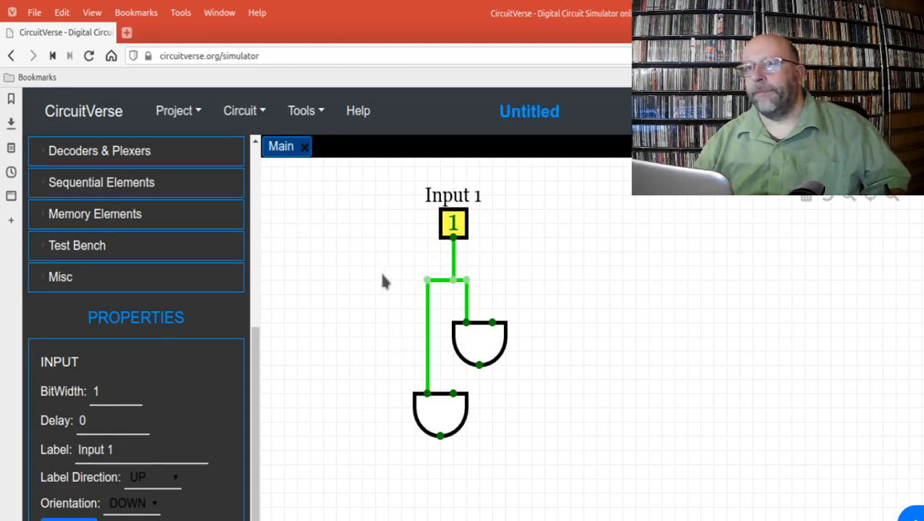
pyautogui.click(452, 221)
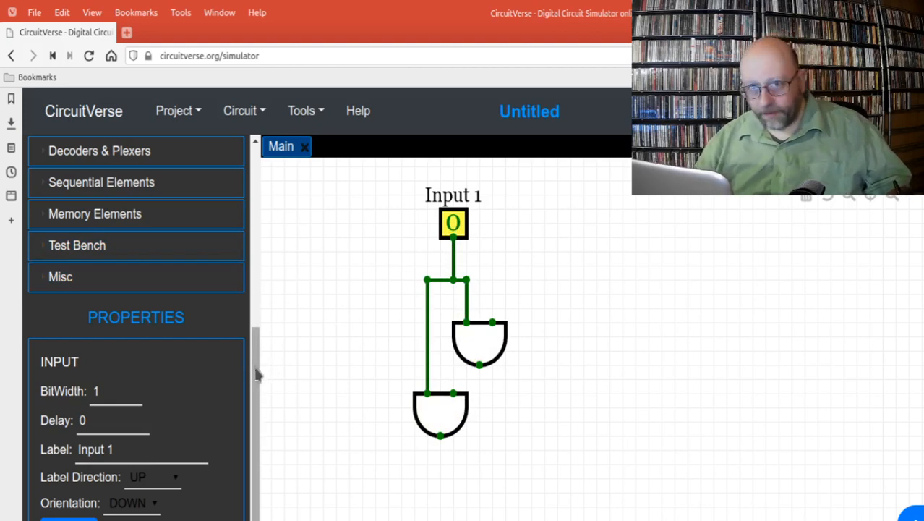
# Step: Place a second input element to the right of Input 1, at the same height
pyautogui.moveTo(258, 374); pyautogui.dragTo(246, 216)
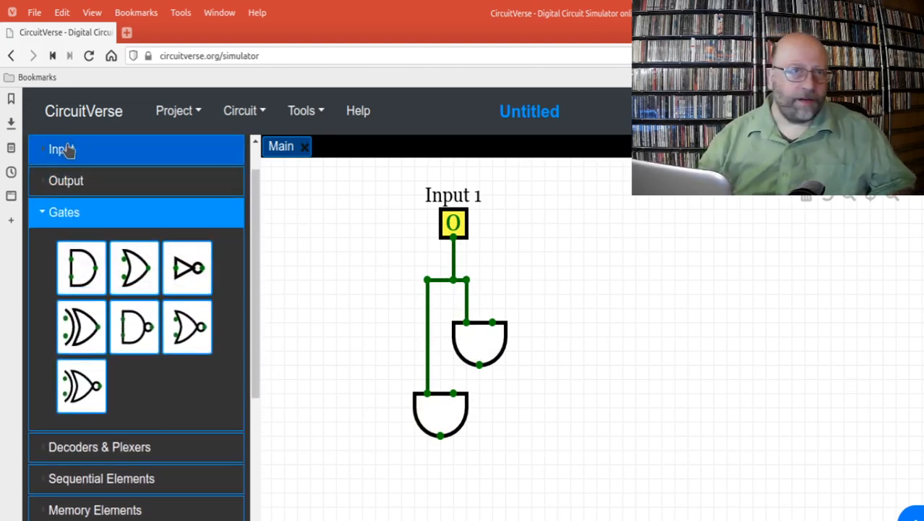
pyautogui.click(66, 149)
pyautogui.click(93, 206)
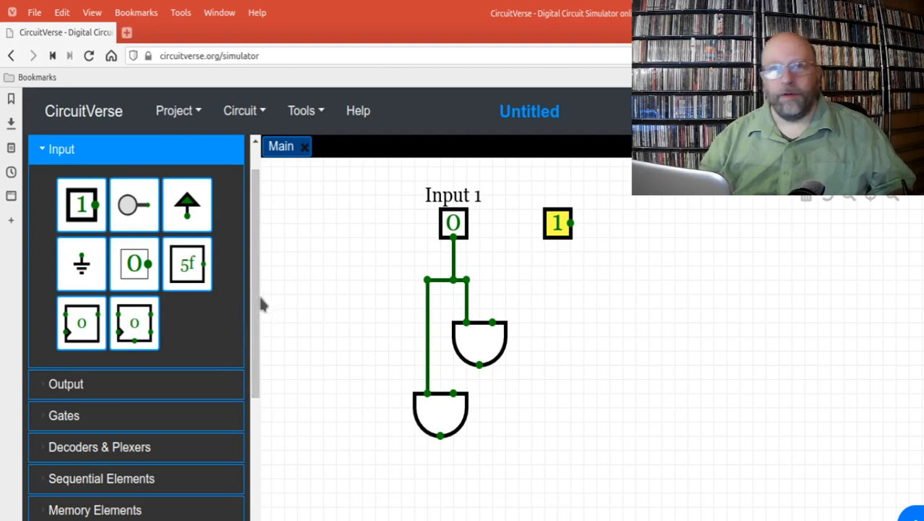
# Step: Label the new input element "Input 2" and set its orientation to DOWN
pyautogui.moveTo(257, 310); pyautogui.dragTo(263, 456)
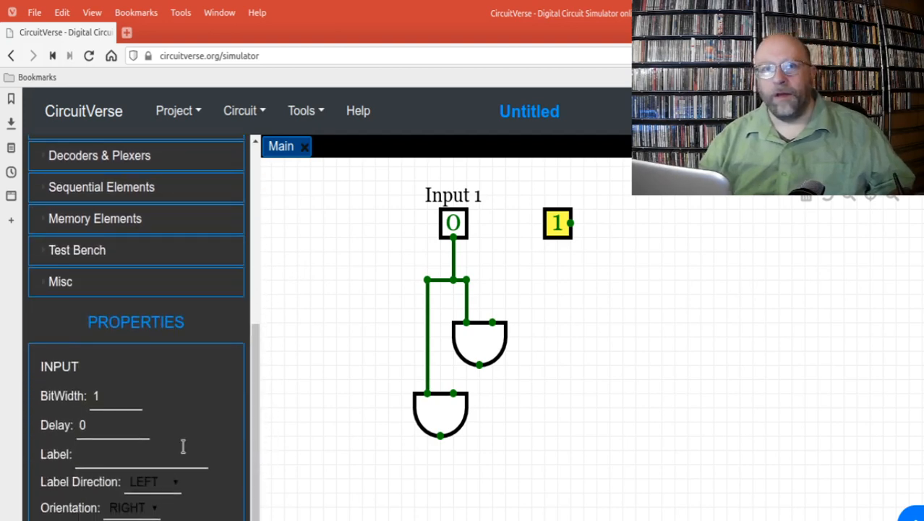
pyautogui.click(130, 459)
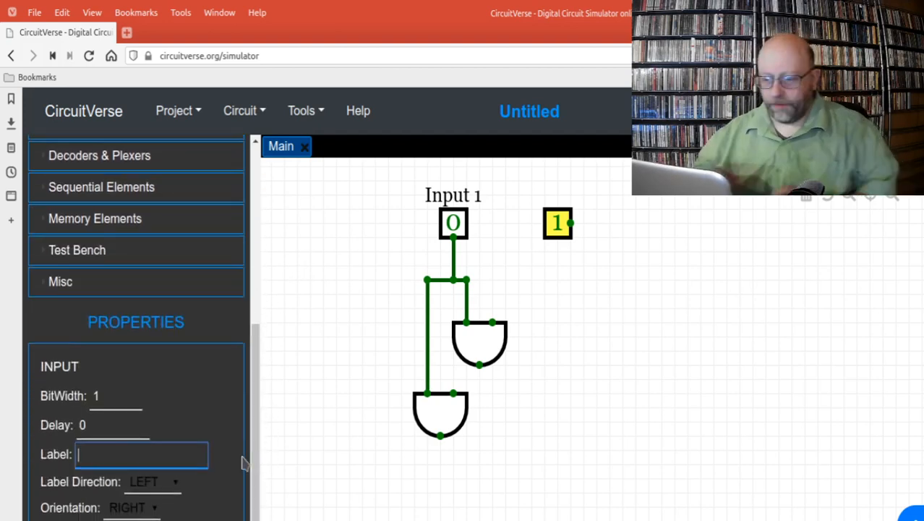
pyautogui.write('Input 2')
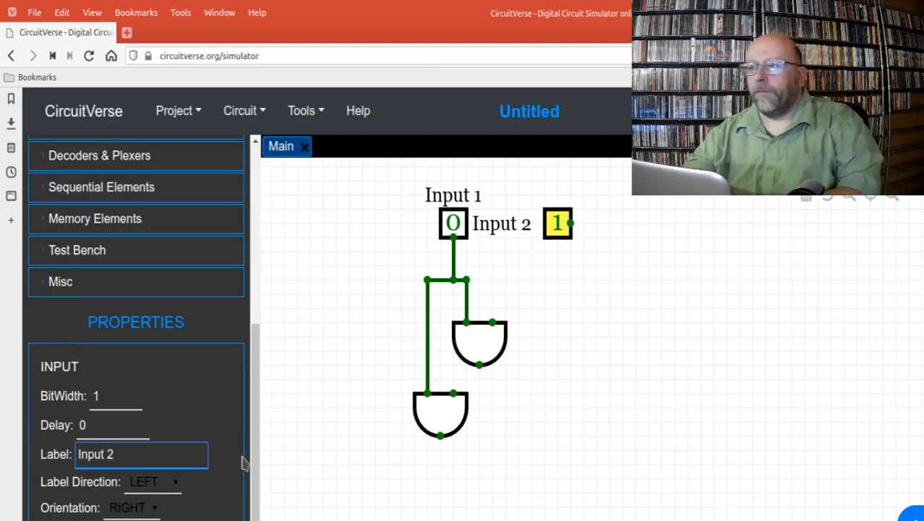
pyautogui.click(142, 510)
pyautogui.press('Down')
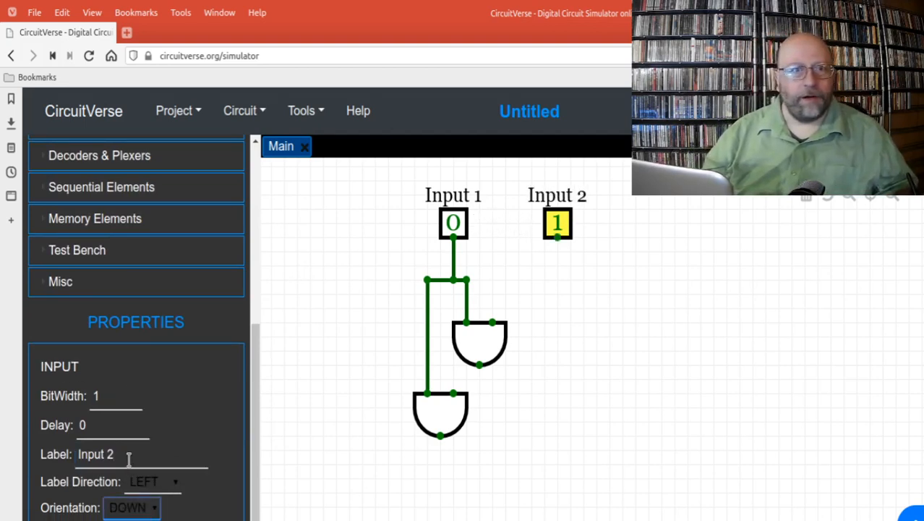
# Step: Wire Input 2 to the right input of the upper AND gate
pyautogui.click(558, 247)
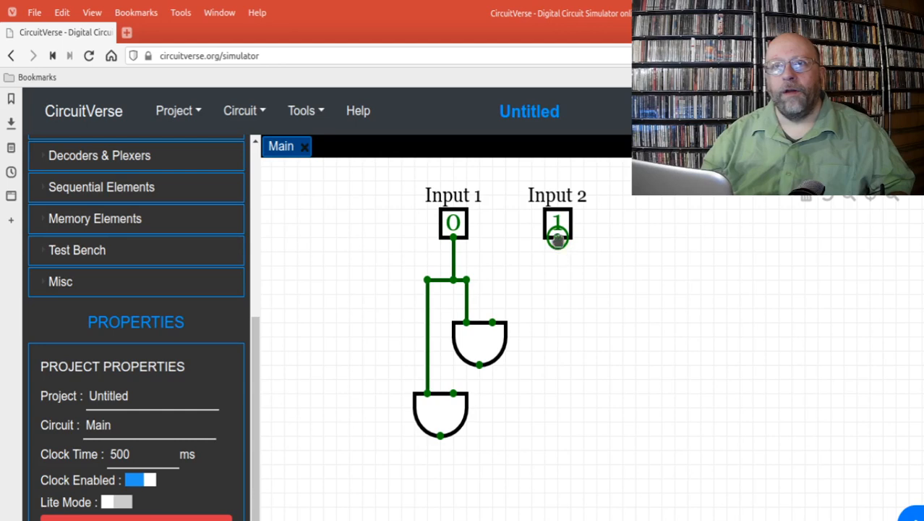
pyautogui.moveTo(558, 240)
pyautogui.mouseDown()
pyautogui.moveTo(553, 292)
pyautogui.moveTo(493, 280)
pyautogui.moveTo(495, 323)
pyautogui.mouseUp()
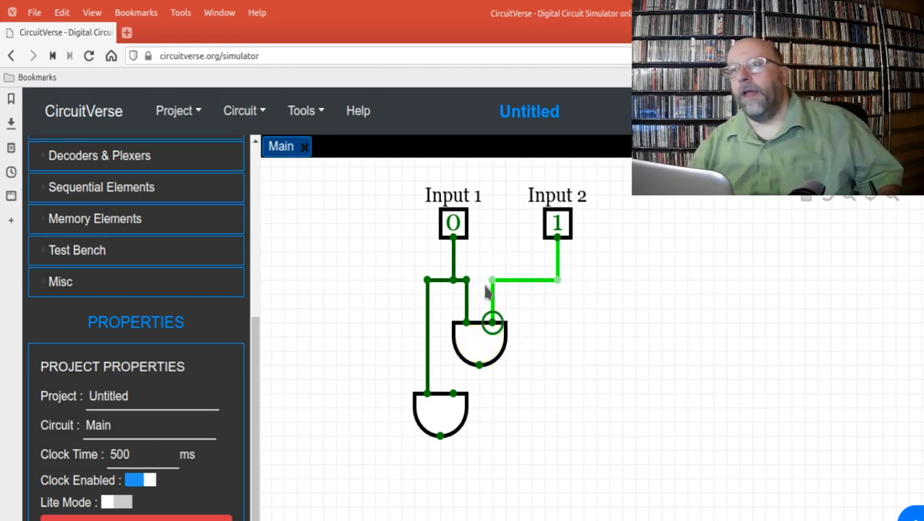
# Step: Test the wiring to the upper AND gate by switching Input 1 to 1 and back to 0, and Input 2 to 0
pyautogui.click(453, 228)
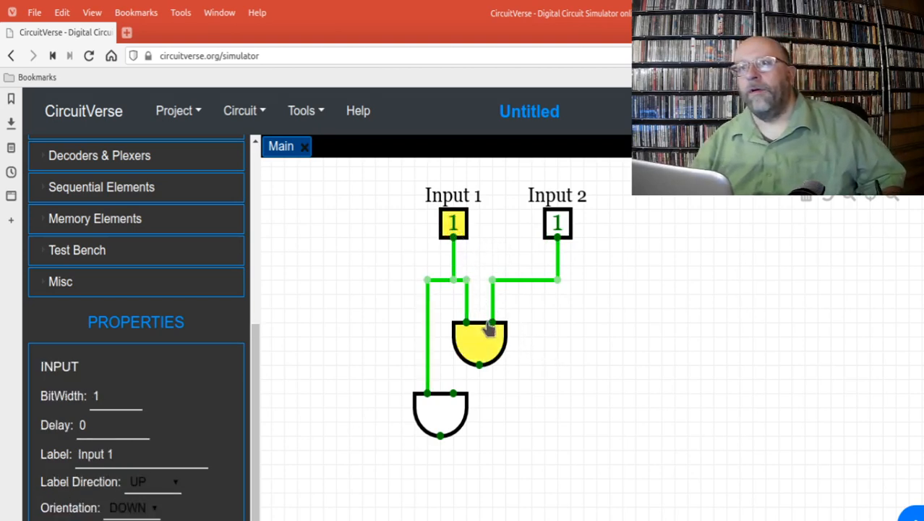
pyautogui.click(453, 223)
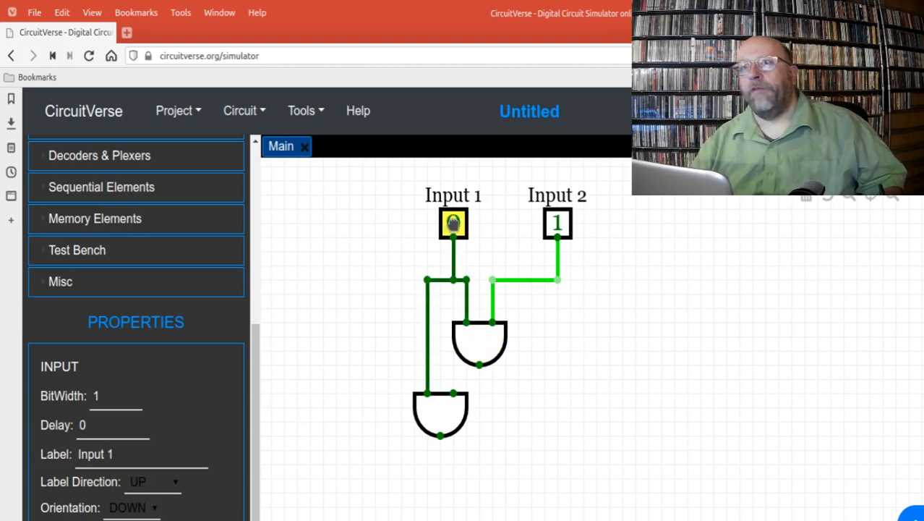
pyautogui.click(557, 225)
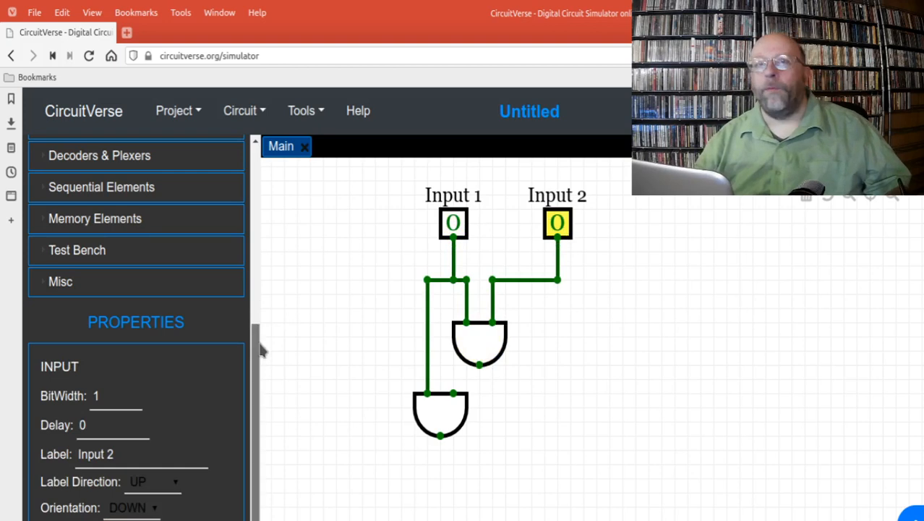
# Step: Place an output element below and to the right of the upper AND gate, and set its orientation to UP
pyautogui.moveTo(262, 351); pyautogui.dragTo(255, 196)
pyautogui.click(110, 374)
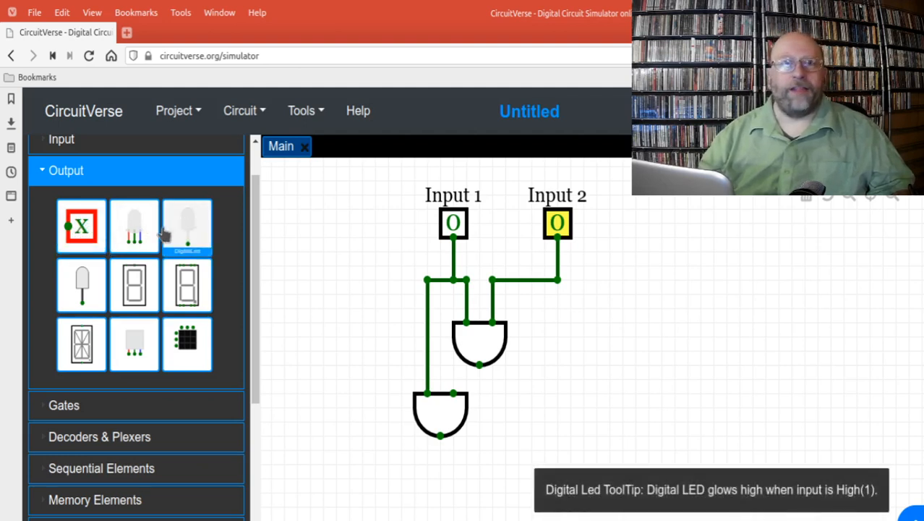
pyautogui.click(82, 230)
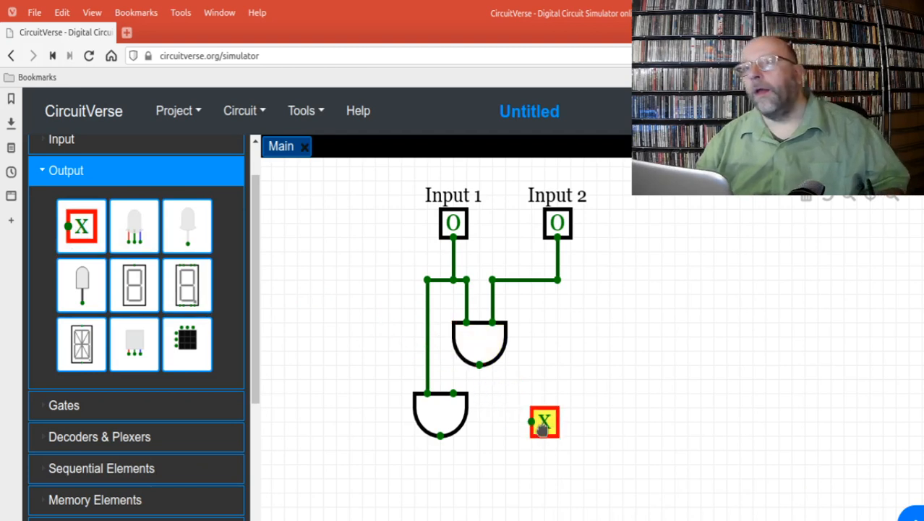
pyautogui.click(542, 430)
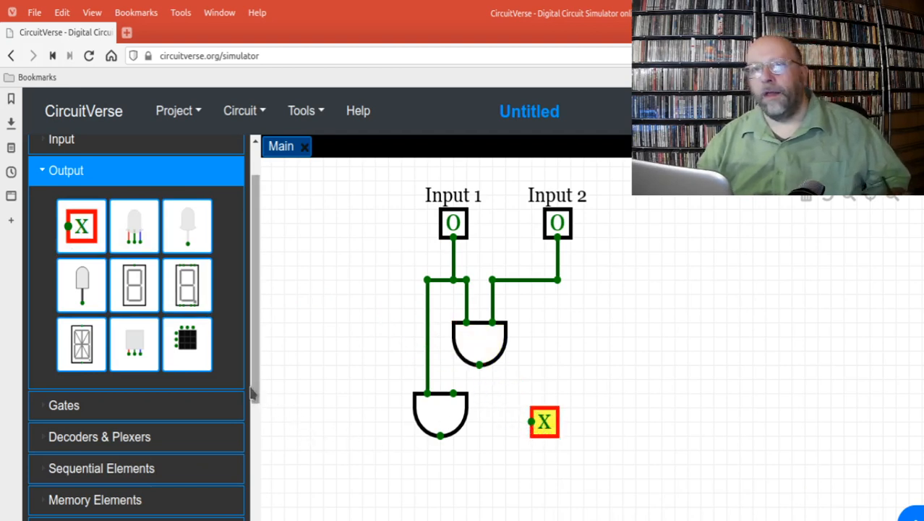
pyautogui.scroll(-3, 264, 454)
pyautogui.scroll(-2, 235, 500)
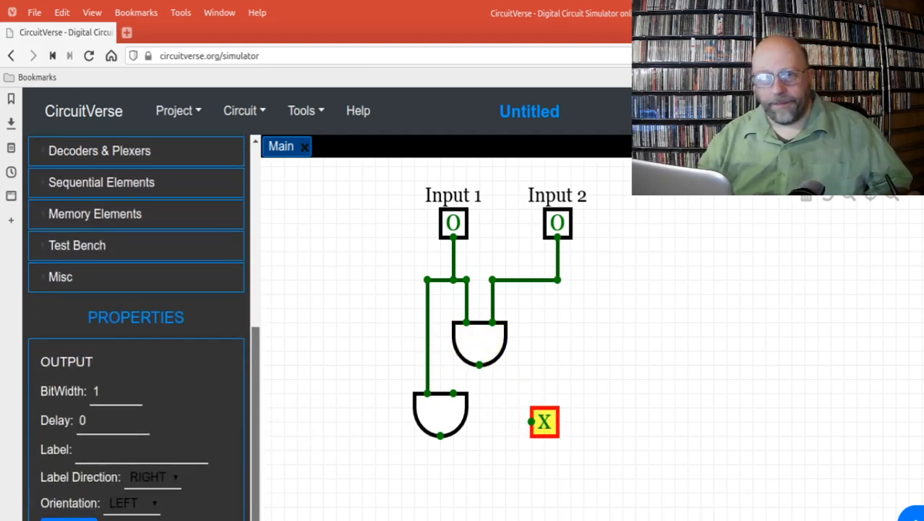
pyautogui.click(132, 504)
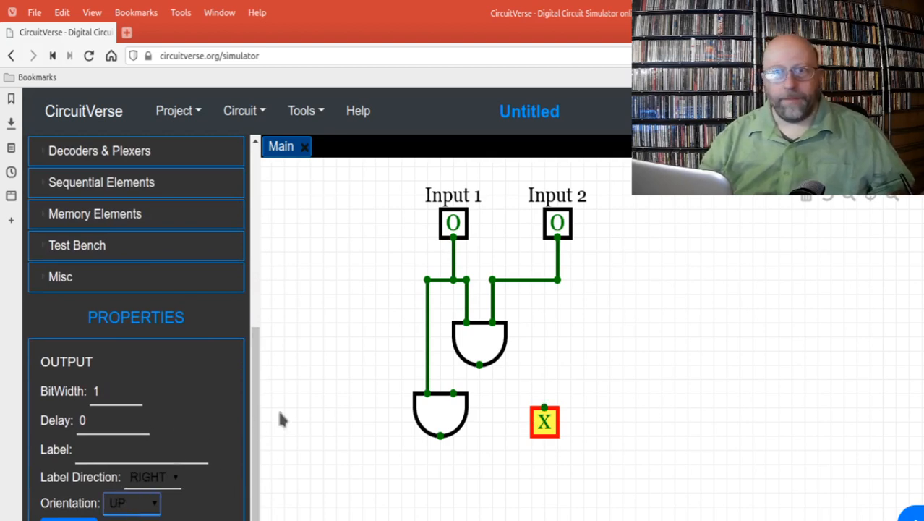
# Step: Wire the upper AND gate's output to the output element, and test it by switching Input 1 and Input 2 to 1
pyautogui.click(480, 367)
pyautogui.moveTo(484, 383); pyautogui.dragTo(566, 394)
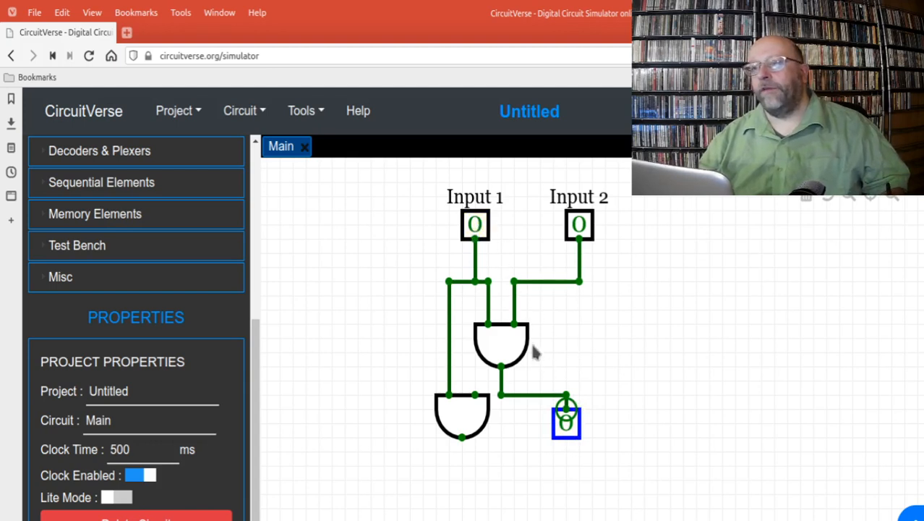
pyautogui.click(474, 225)
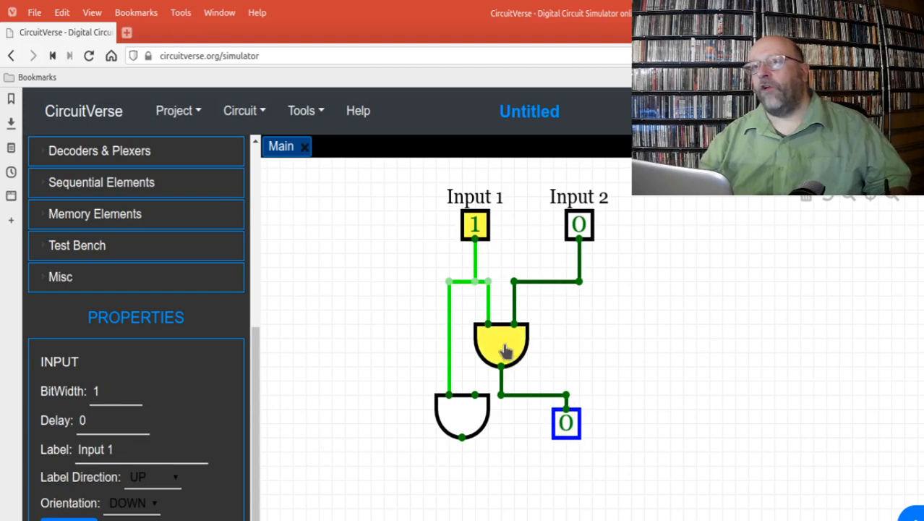
pyautogui.click(579, 230)
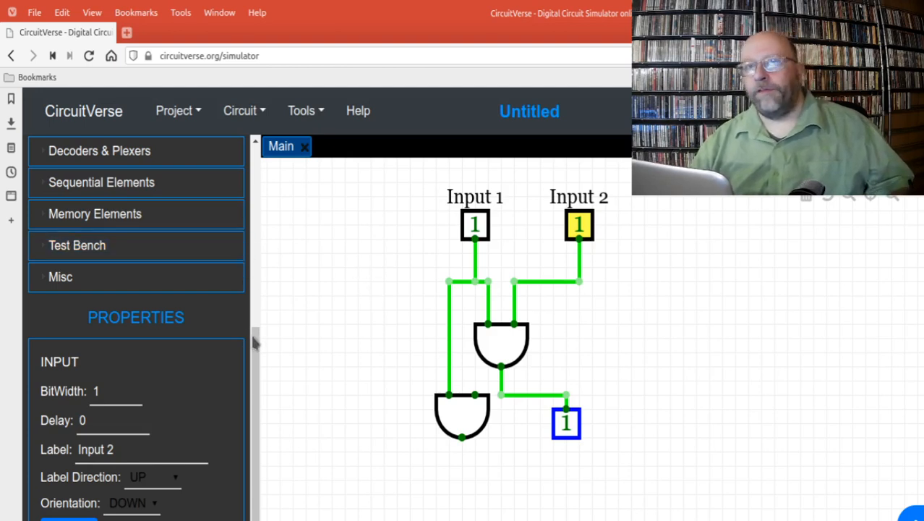
pyautogui.moveTo(254, 344); pyautogui.dragTo(241, 179)
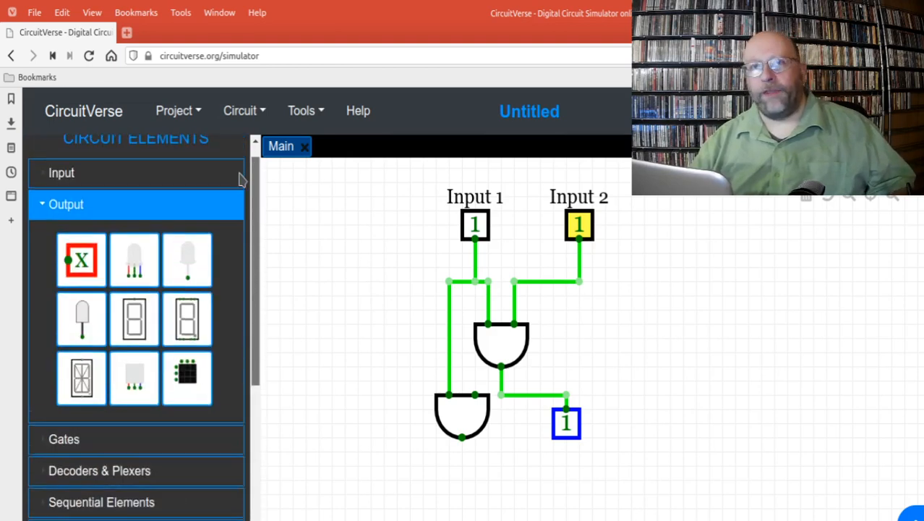
pyautogui.click(62, 178)
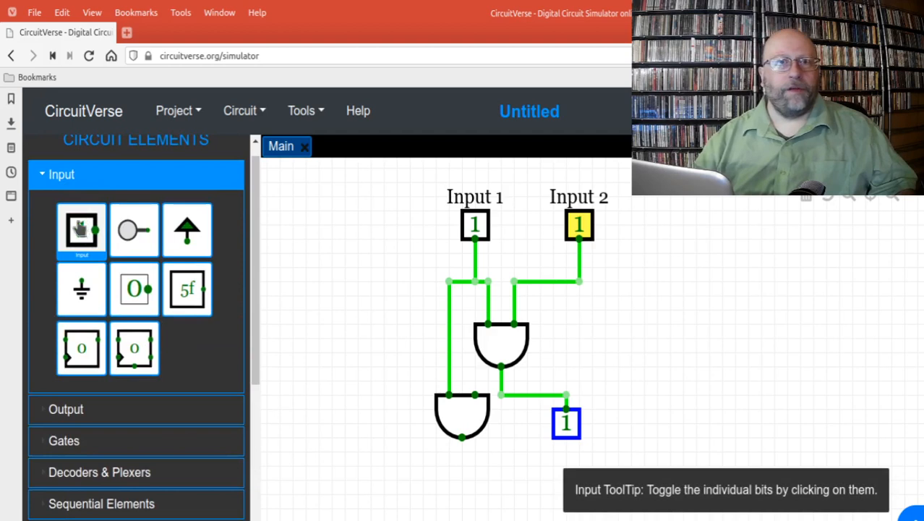
pyautogui.click(80, 229)
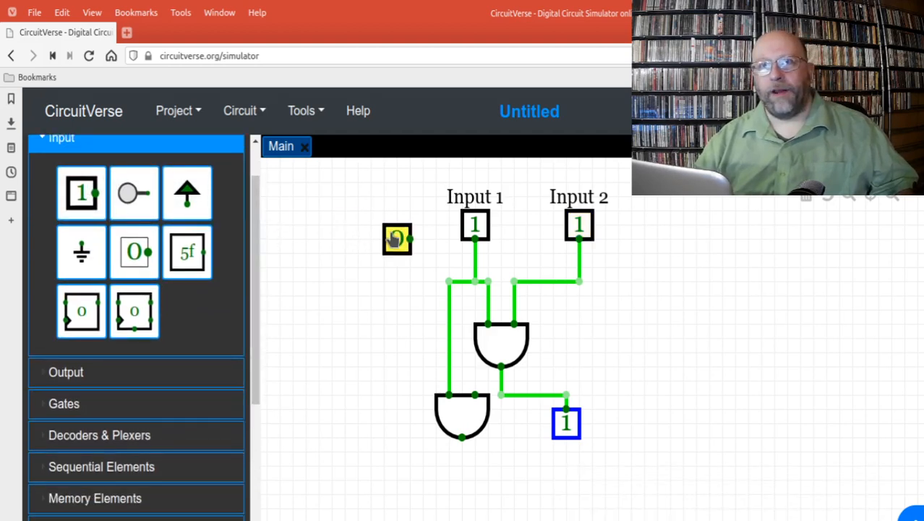
pyautogui.press('Delete')
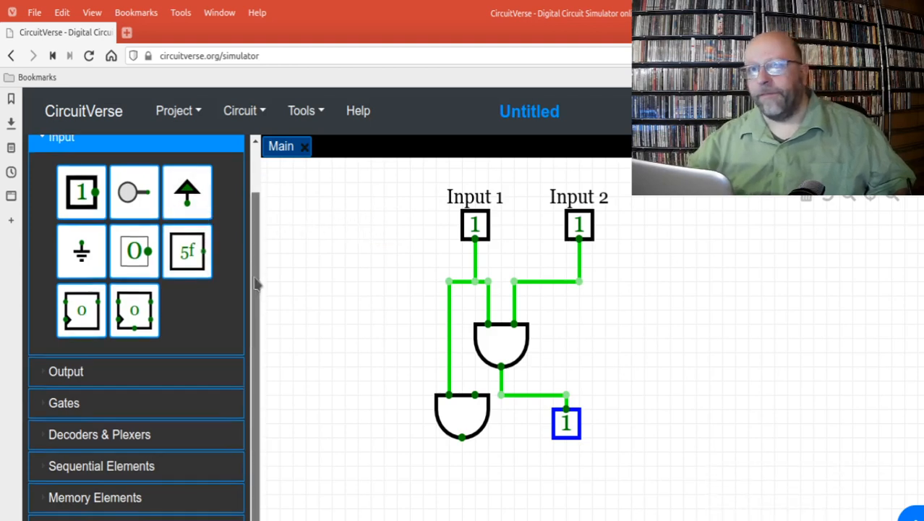
pyautogui.scroll(-1, 259, 304)
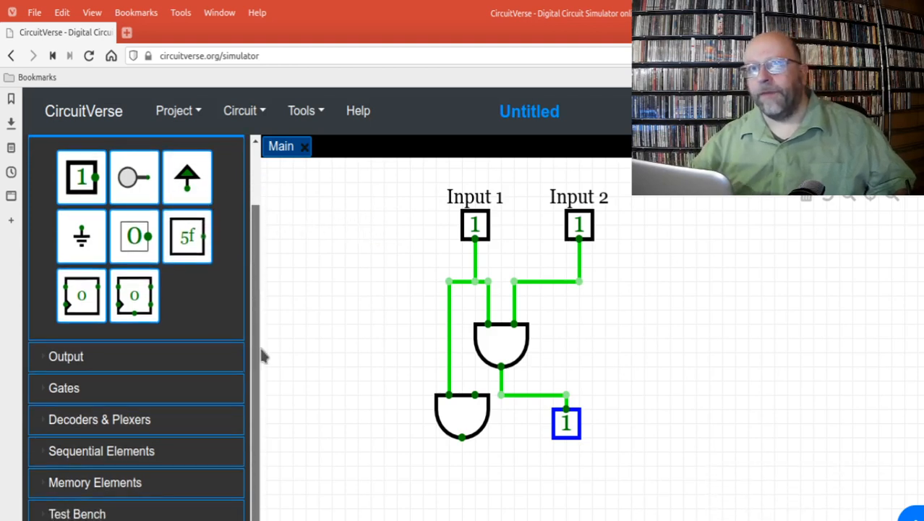
pyautogui.click(87, 386)
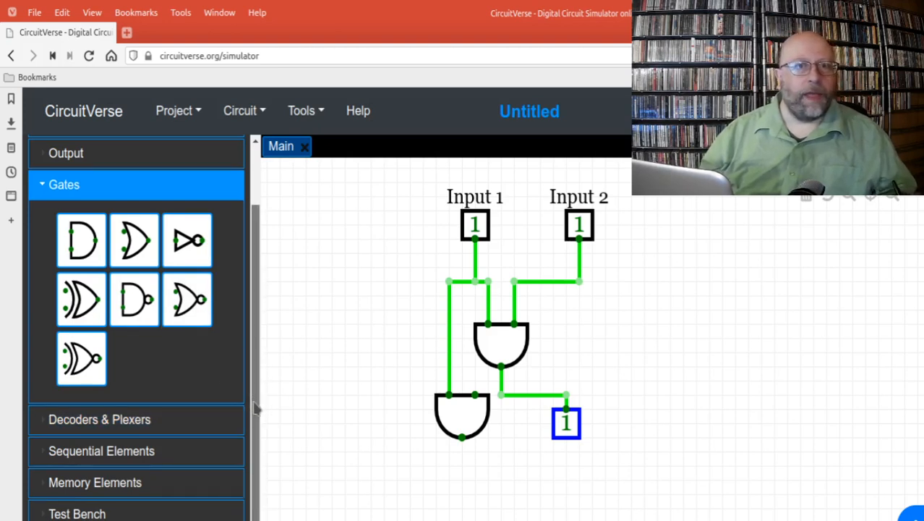
pyautogui.moveTo(256, 406); pyautogui.dragTo(224, 325)
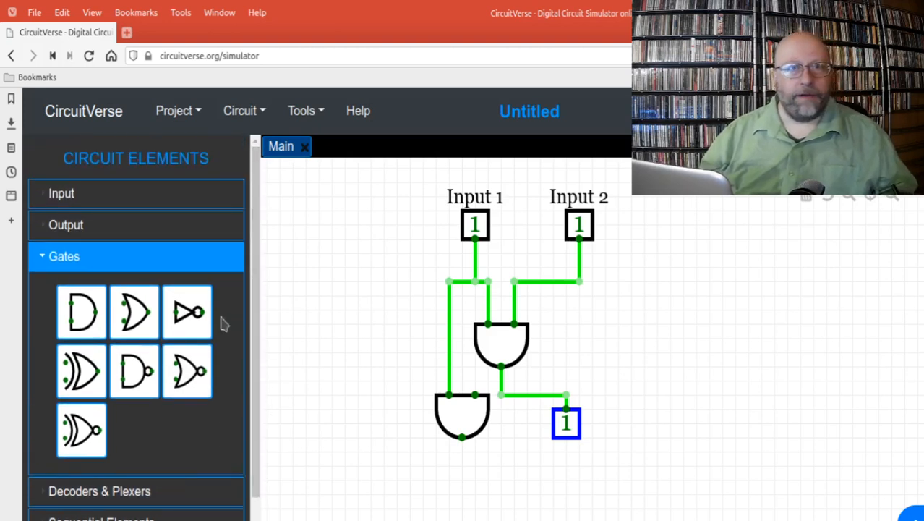
# Step: Place a second output element to the right of the first one at the same height, and set its orientation to UP
pyautogui.click(82, 232)
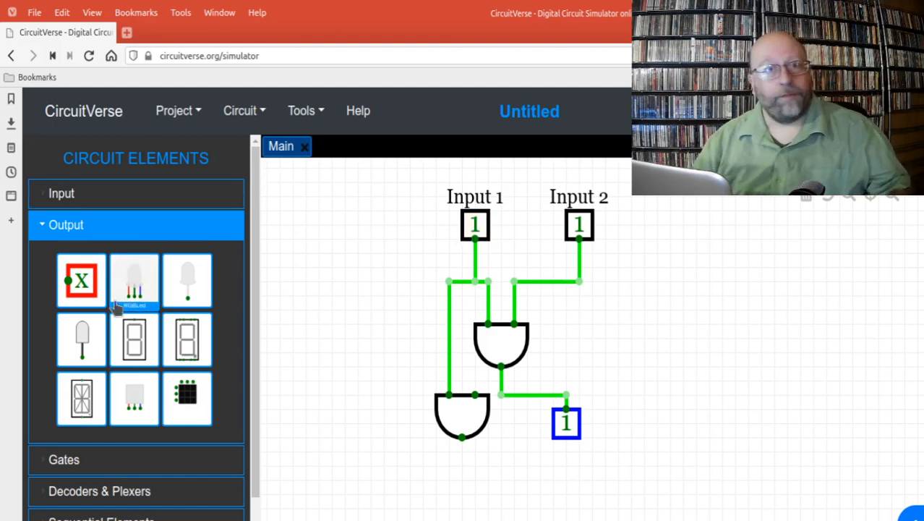
pyautogui.moveTo(105, 293); pyautogui.dragTo(615, 424)
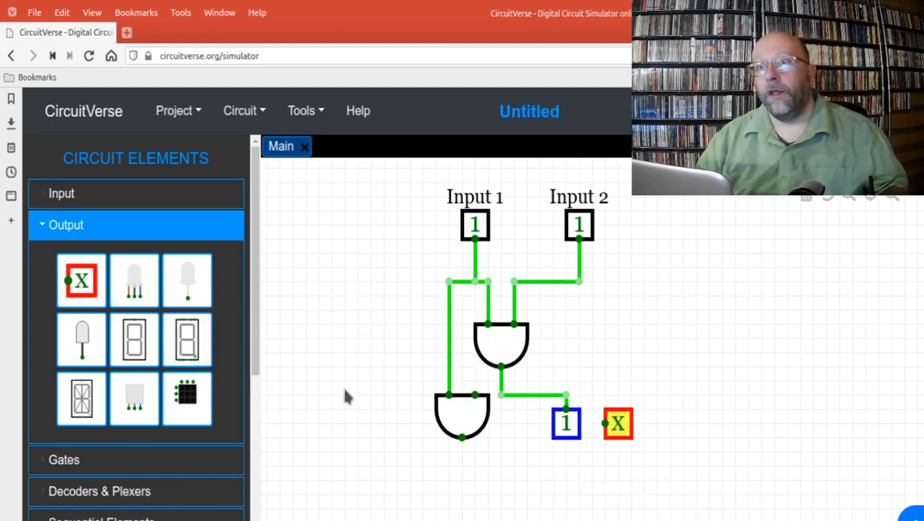
pyautogui.moveTo(252, 333); pyautogui.dragTo(231, 434)
pyautogui.moveTo(253, 402); pyautogui.dragTo(258, 470)
pyautogui.click(113, 511)
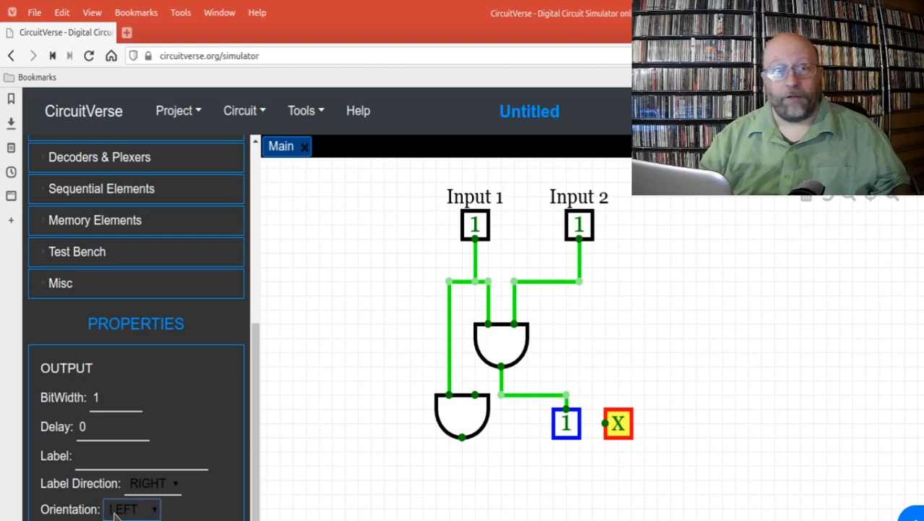
pyautogui.click(116, 491)
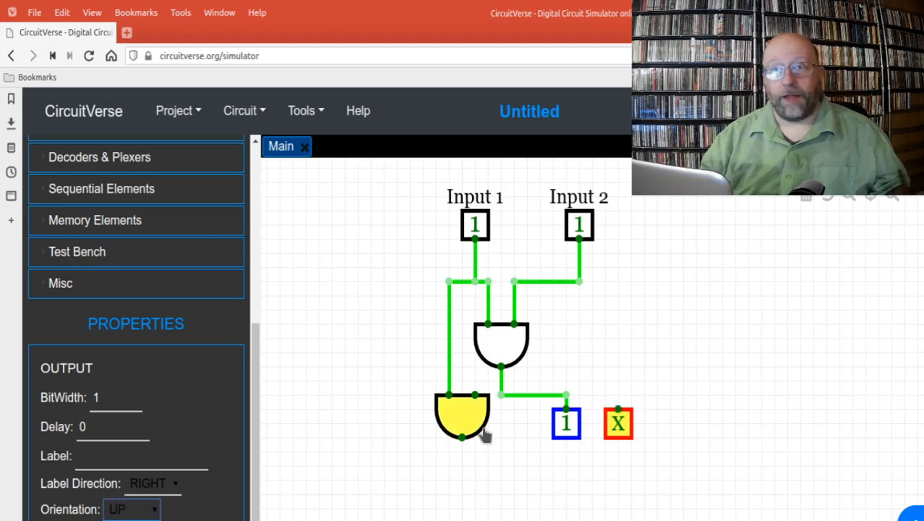
# Step: Label the new, unconnected output element "s (sum)"
pyautogui.click(567, 441)
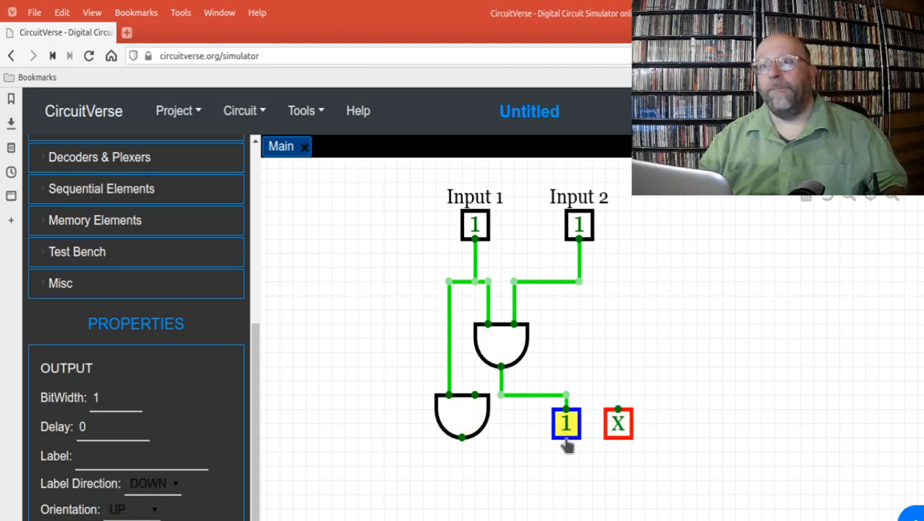
pyautogui.click(615, 430)
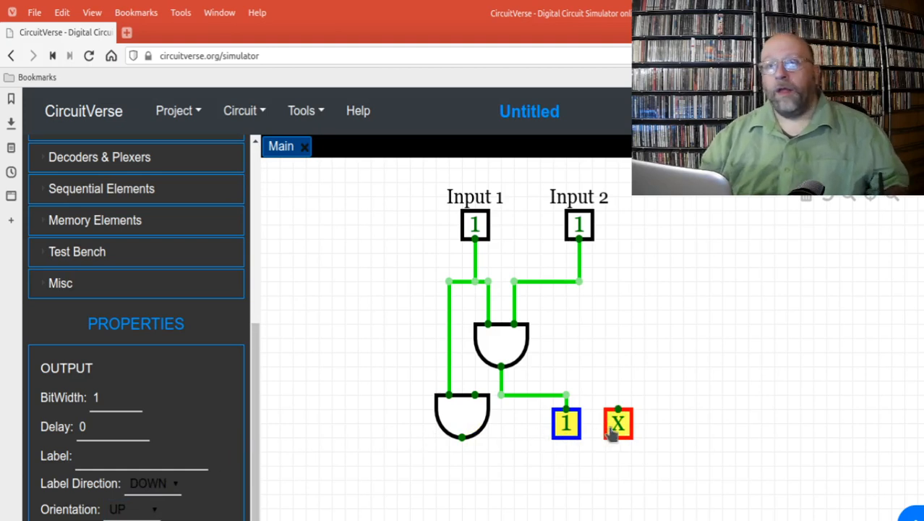
pyautogui.click(102, 458)
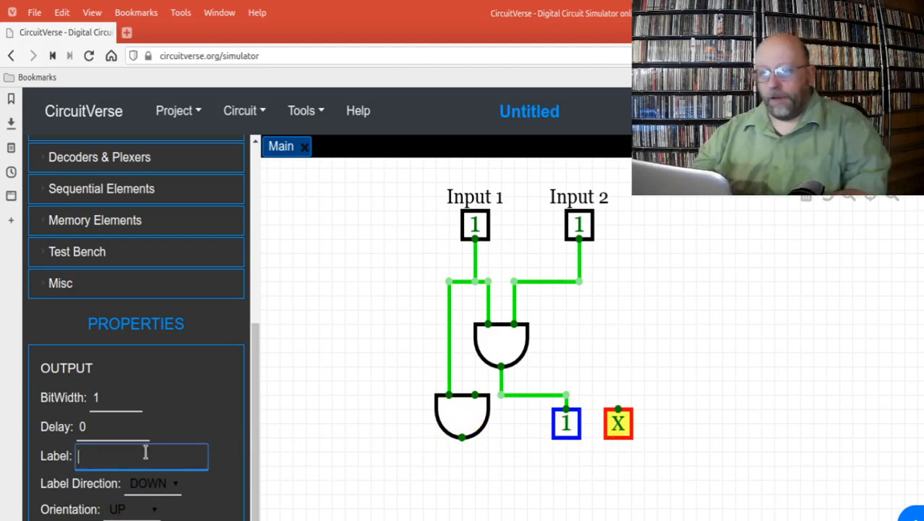
pyautogui.write('s (sum)')
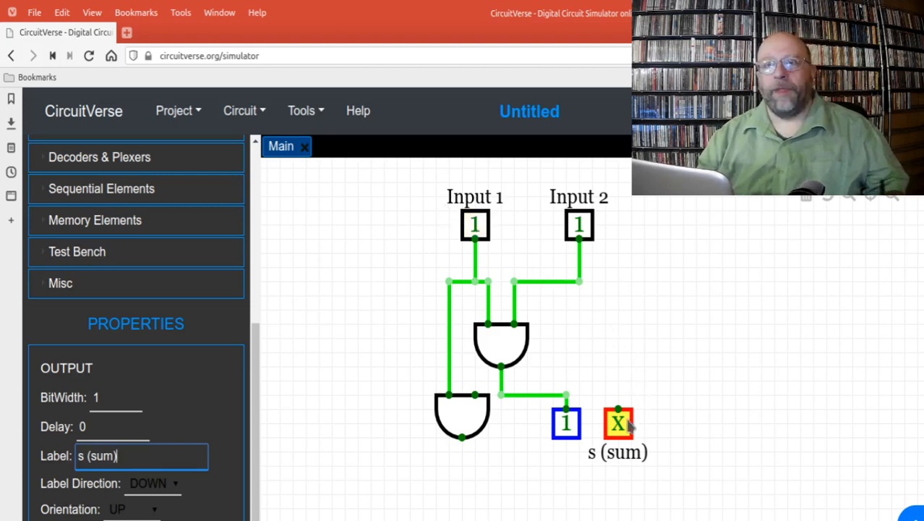
pyautogui.click(207, 418)
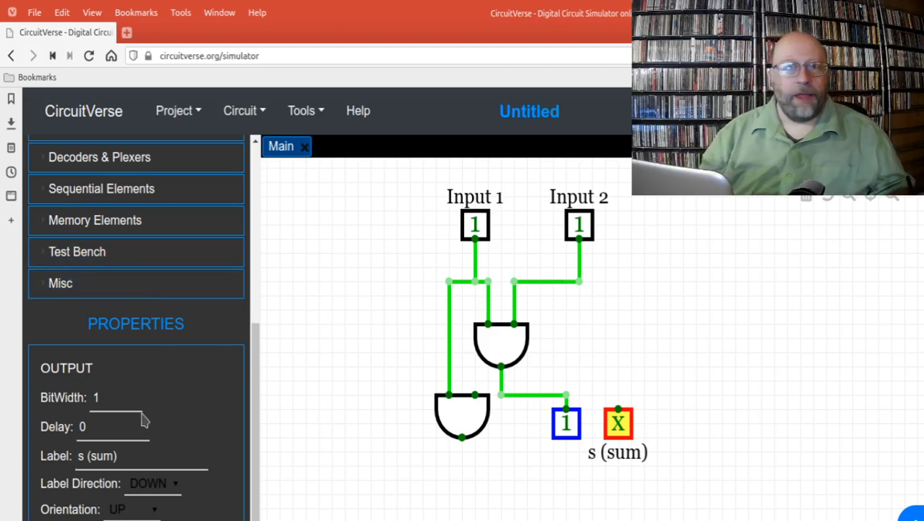
# Step: Label the output wired to the upper AND gate "c (carry)", and move the sum output further right to separate the two labels
pyautogui.click(566, 427)
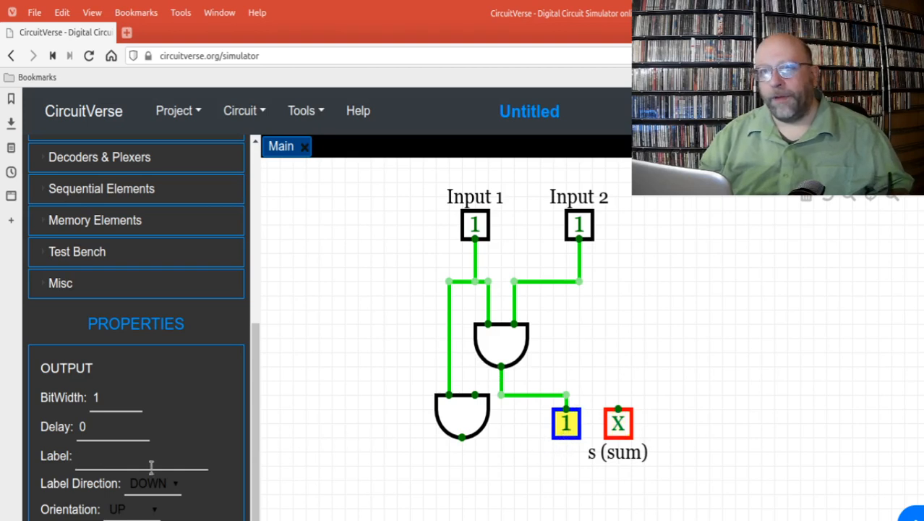
pyautogui.click(102, 461)
pyautogui.write('c')
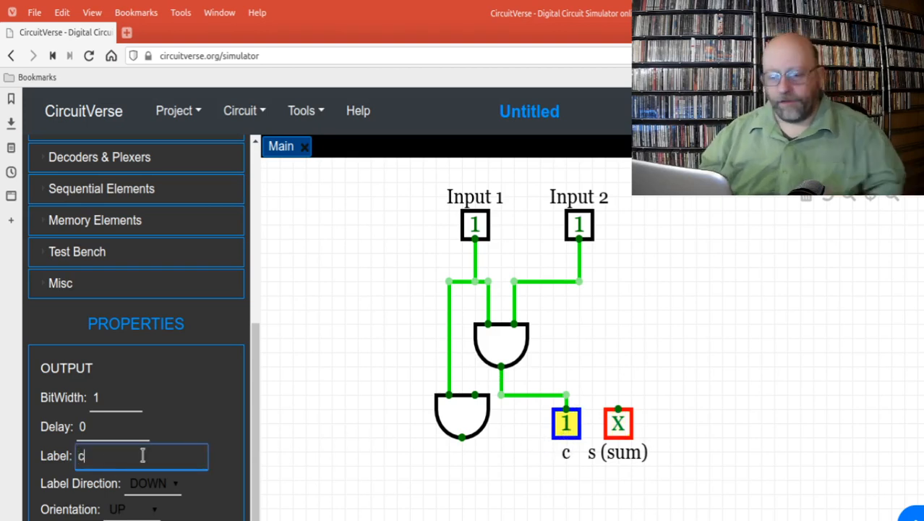
pyautogui.write(' (carr')
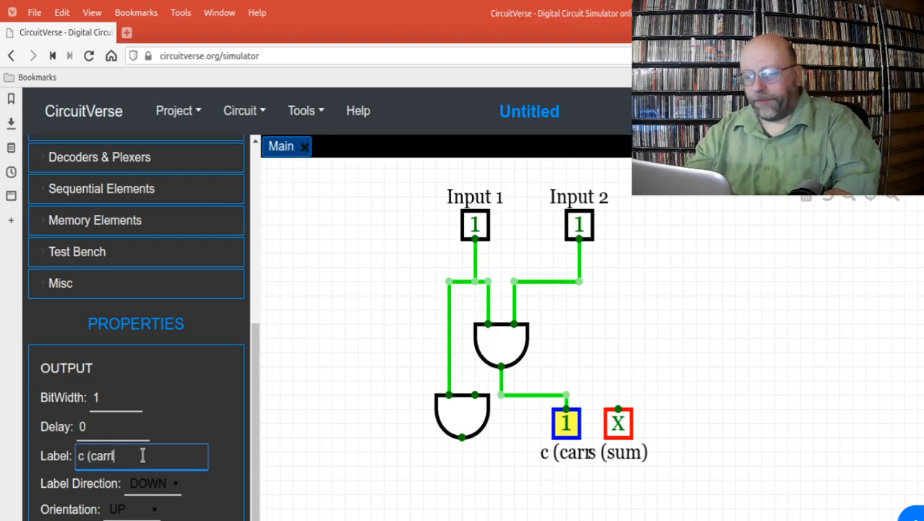
pyautogui.write('y)')
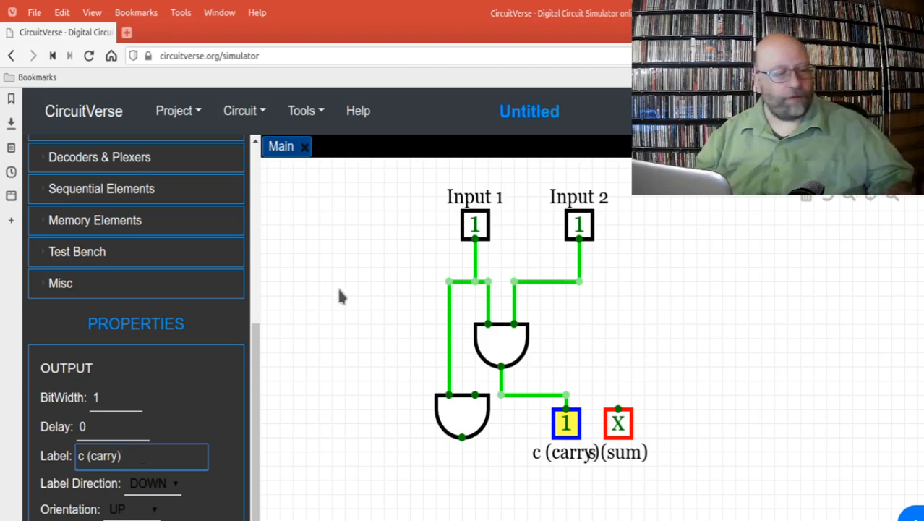
pyautogui.moveTo(618, 428); pyautogui.dragTo(645, 424)
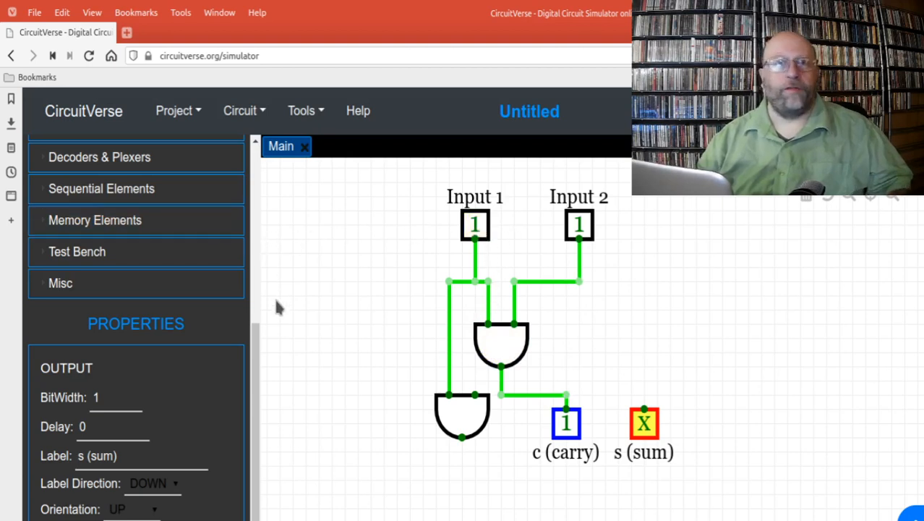
# Step: Place a third input element to the right of Input 2 at the same height, and switch it to 1
pyautogui.moveTo(256, 340); pyautogui.dragTo(246, 178)
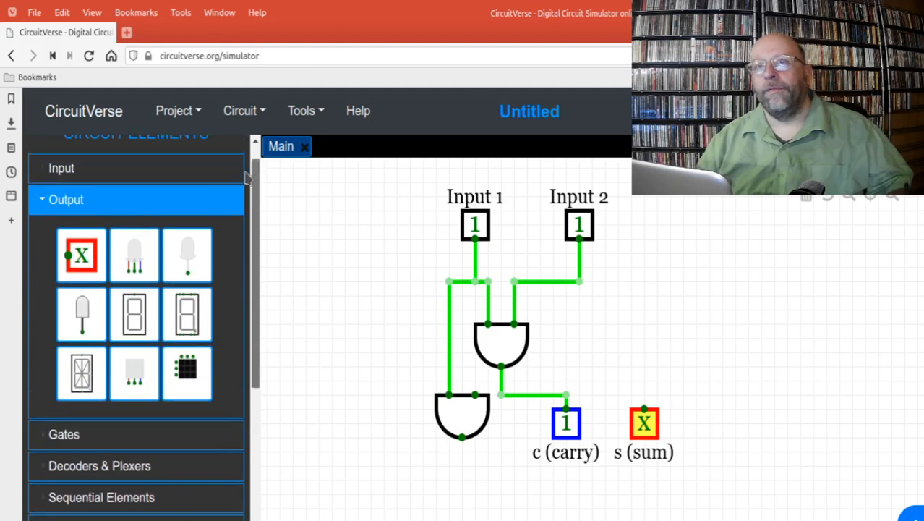
pyautogui.click(60, 170)
pyautogui.click(94, 231)
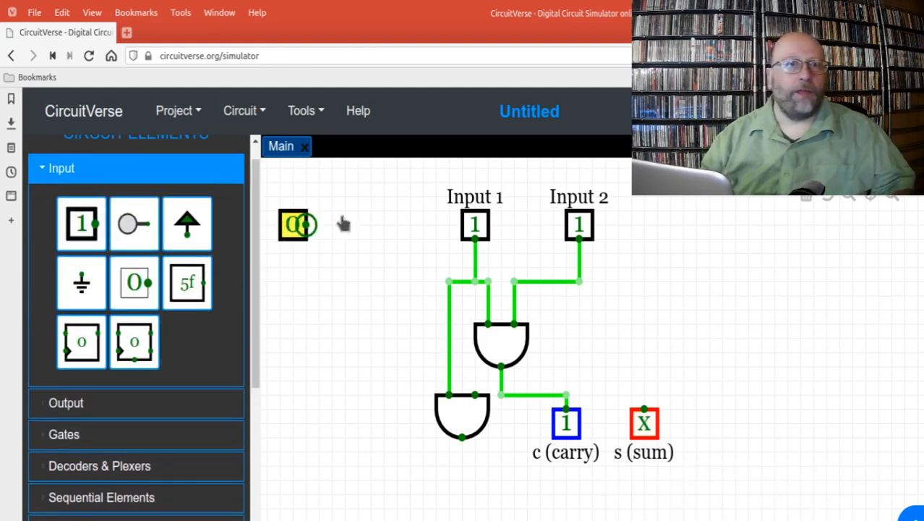
pyautogui.click(690, 228)
pyautogui.click(683, 226)
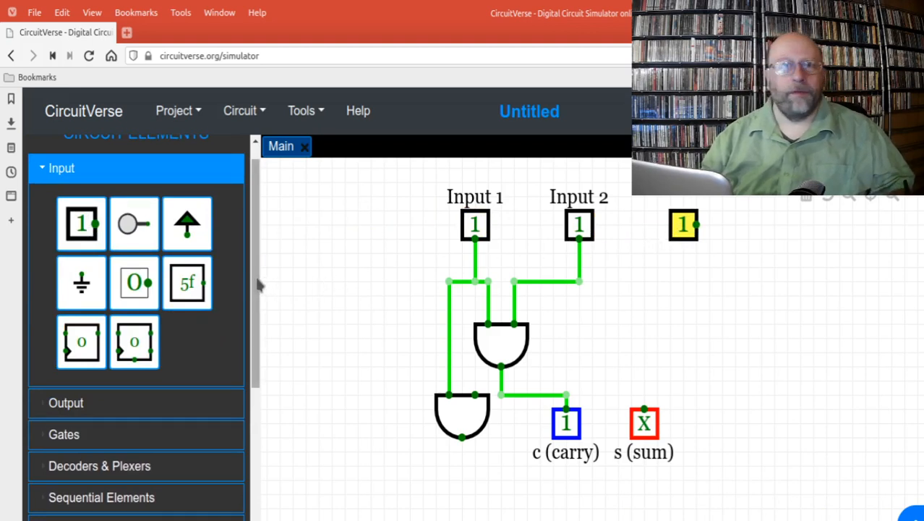
# Step: Set the third input's orientation to DOWN, and switch all three inputs to 0
pyautogui.moveTo(258, 283); pyautogui.dragTo(263, 463)
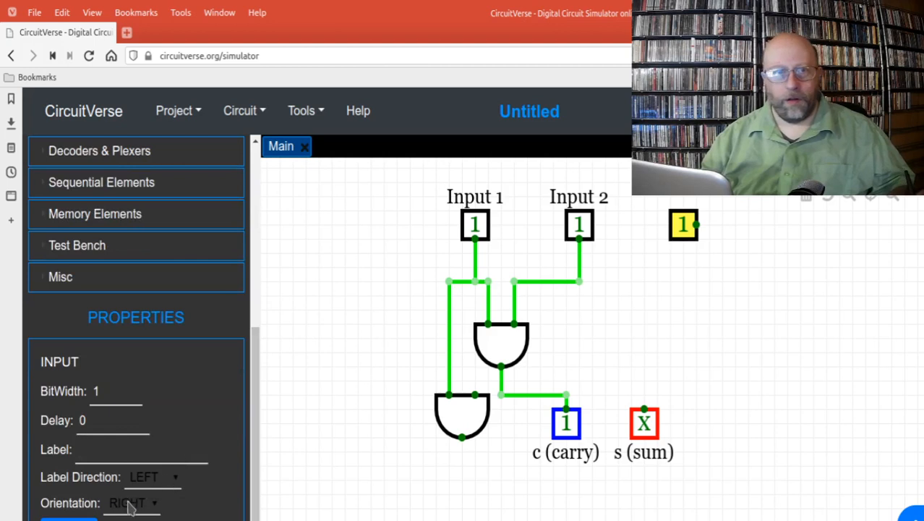
pyautogui.press('Down')
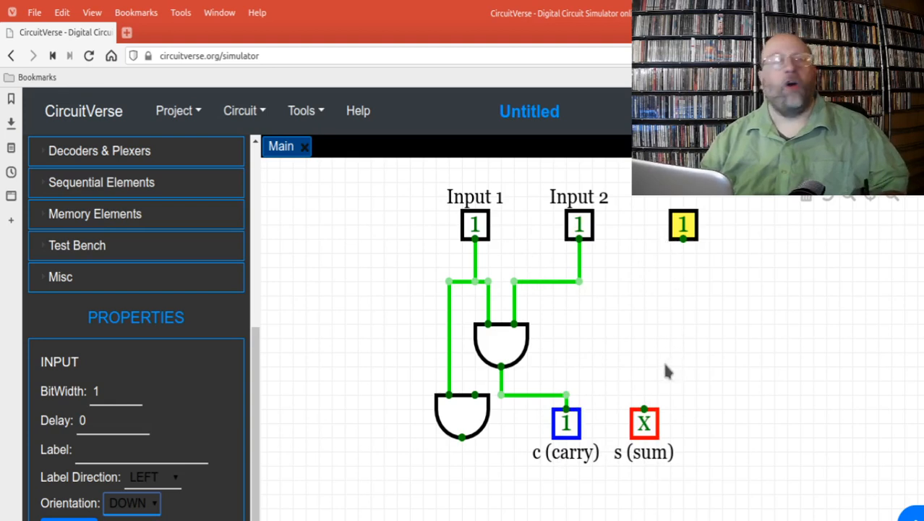
pyautogui.click(578, 225)
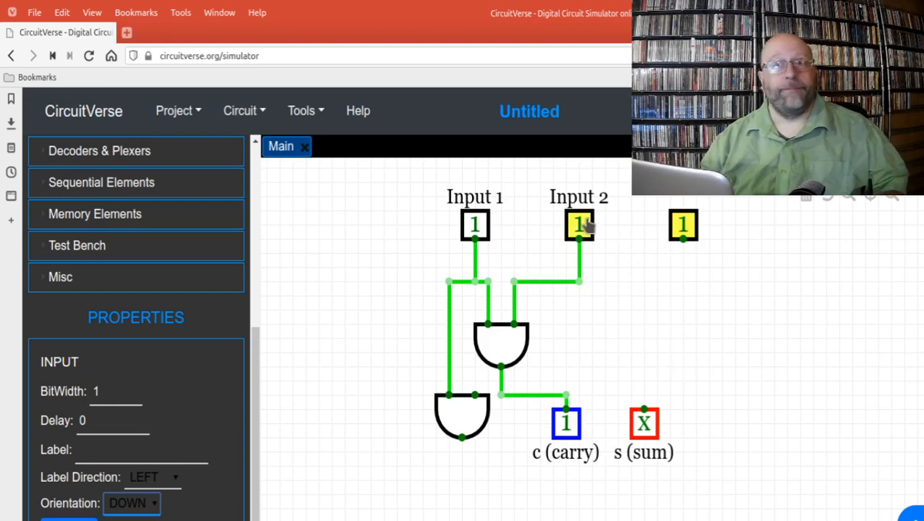
pyautogui.click(680, 225)
pyautogui.click(474, 225)
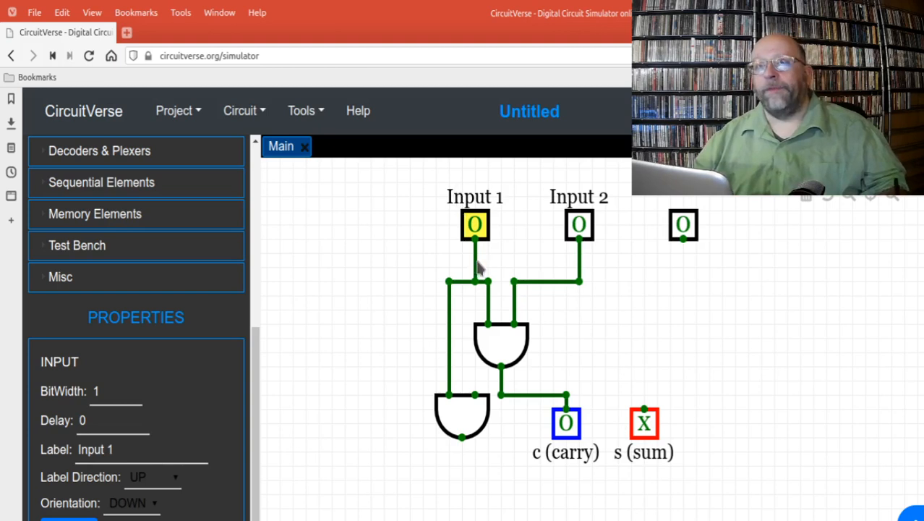
# Step: Delete both AND gates between the inputs and the outputs
pyautogui.click(498, 347)
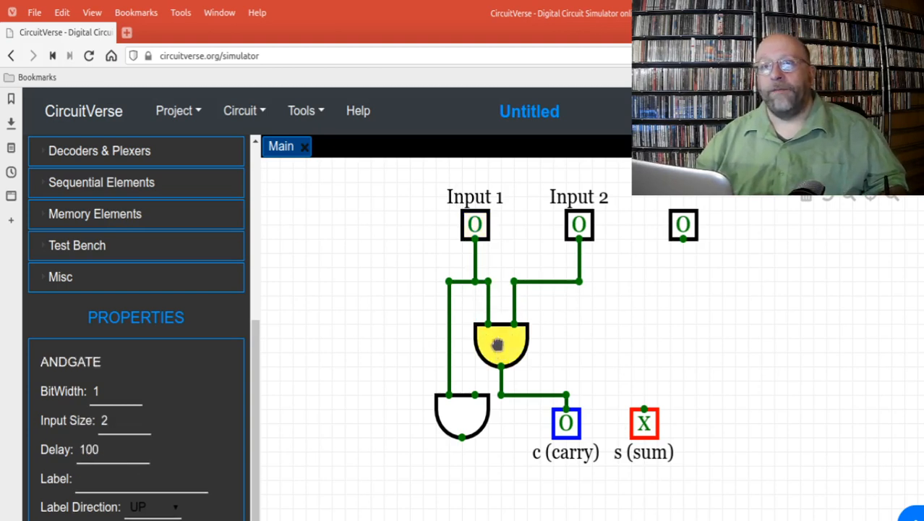
pyautogui.moveTo(497, 347); pyautogui.dragTo(498, 362)
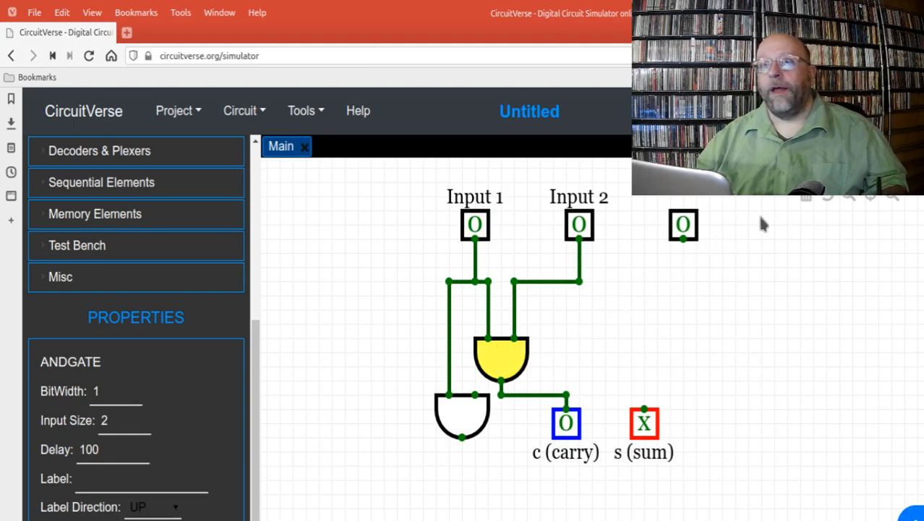
pyautogui.press('Delete')
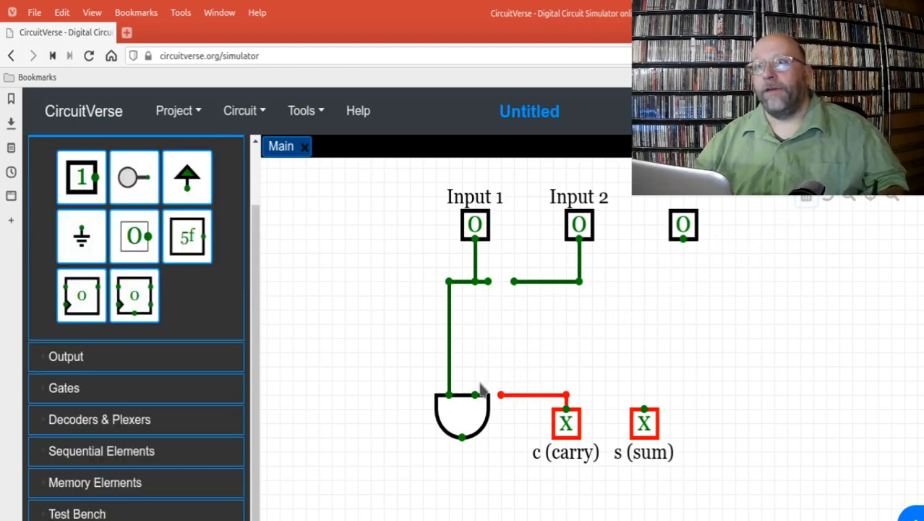
pyautogui.click(464, 410)
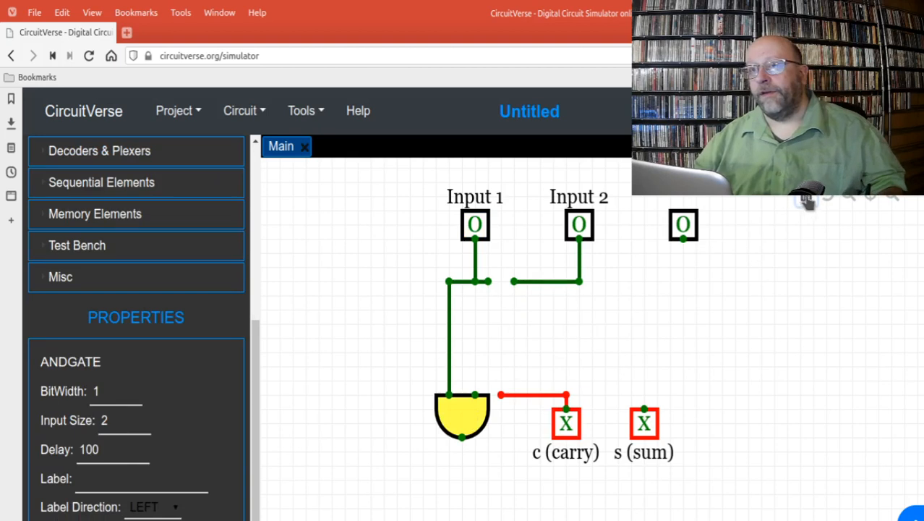
pyautogui.press('Delete')
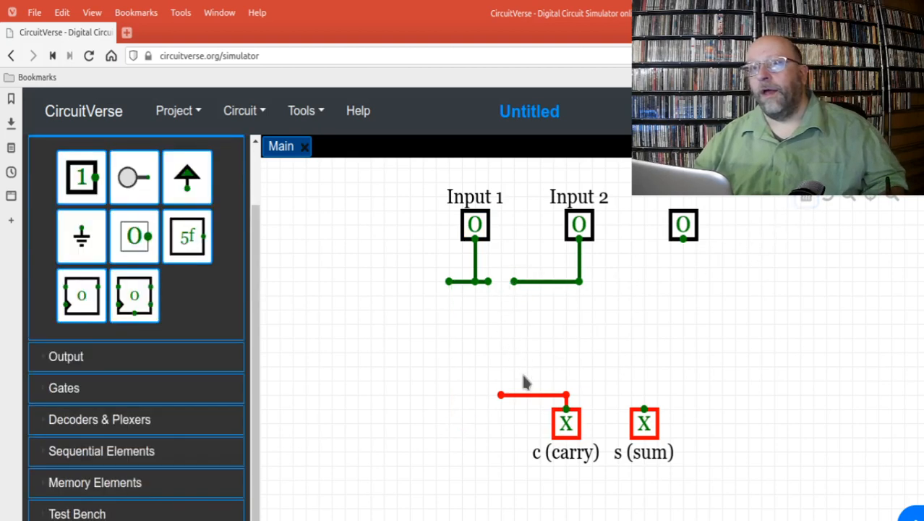
# Step: Delete the leftover horizontal wire leading to the carry output and both wire segments below Input 2
pyautogui.click(531, 395)
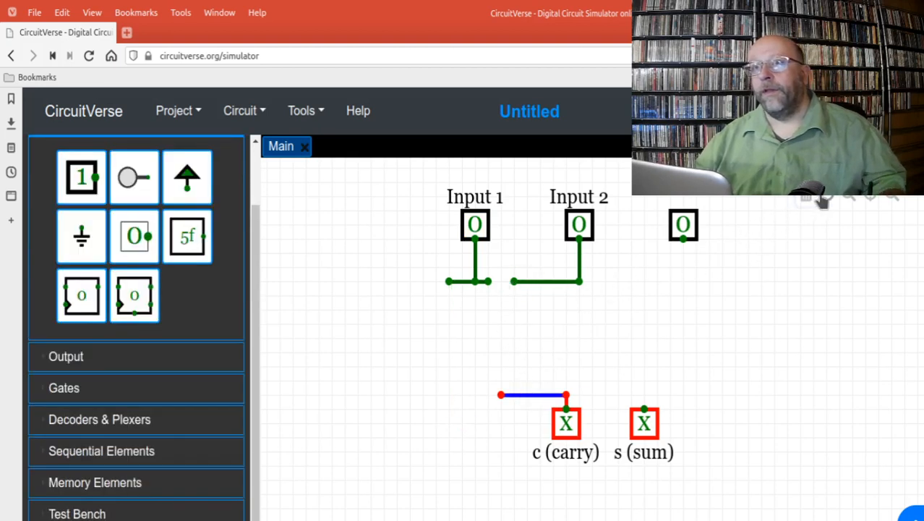
pyautogui.press('Delete')
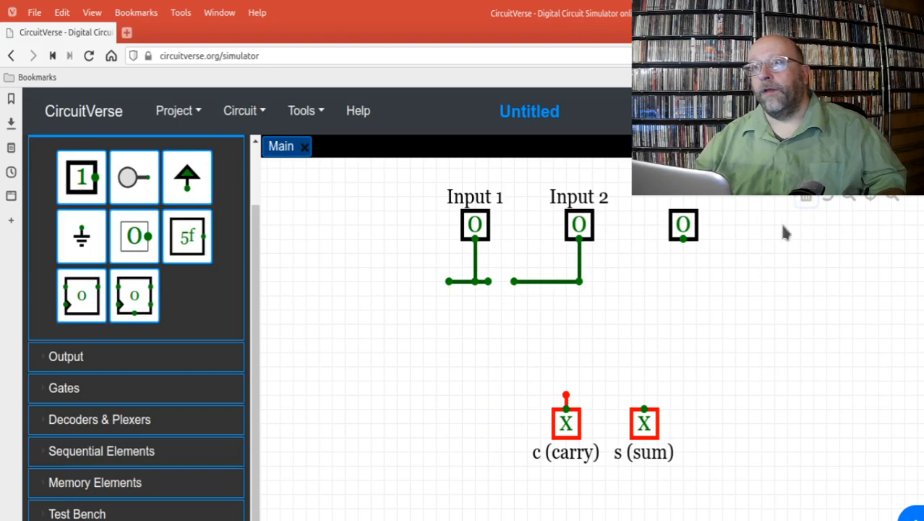
pyautogui.click(556, 282)
pyautogui.press('Delete')
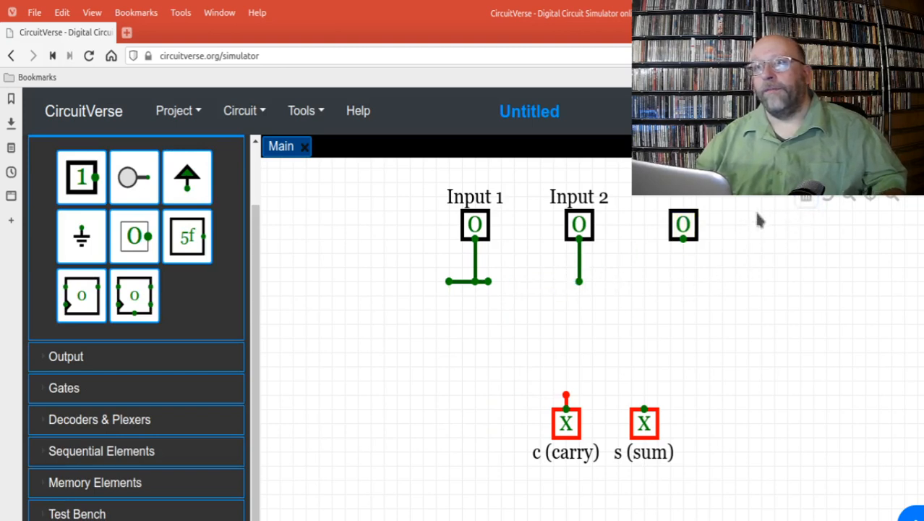
pyautogui.click(580, 262)
pyautogui.click(803, 199)
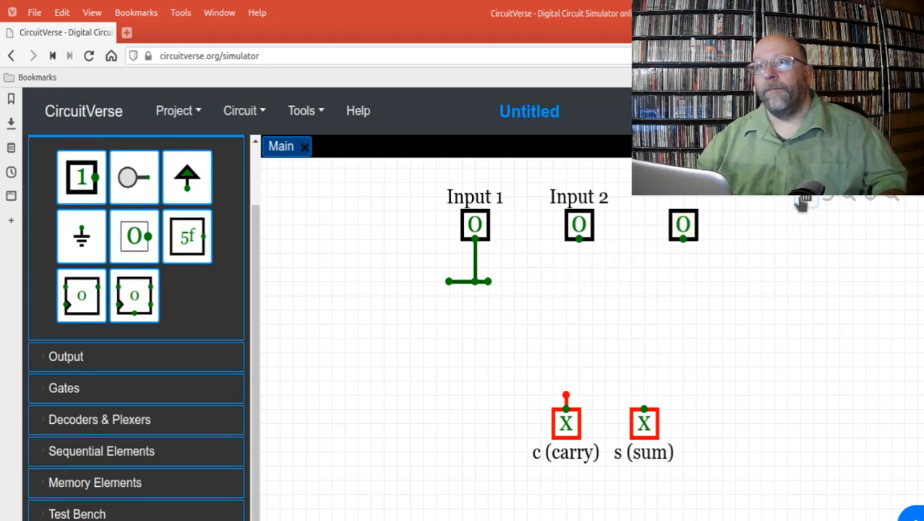
# Step: Delete the remaining wire segments below Input 1 and the short wire stub above the carry output
pyautogui.click(467, 282)
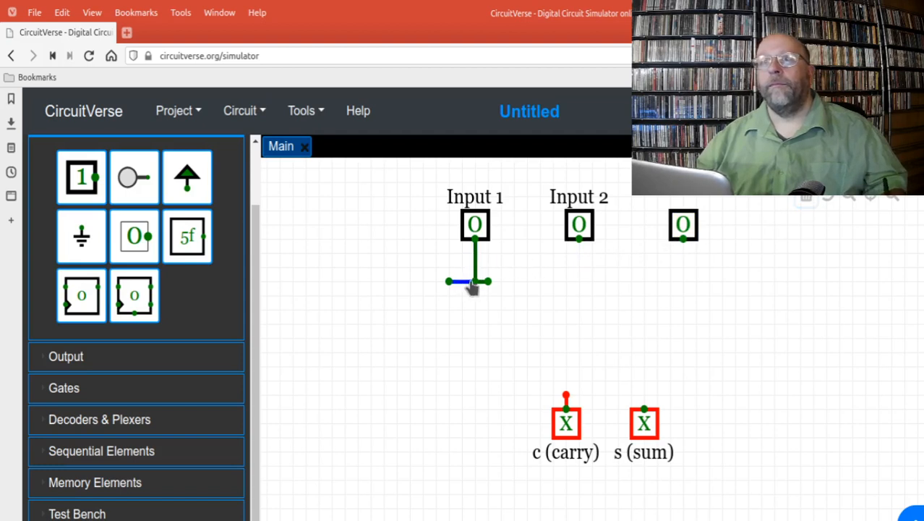
pyautogui.click(495, 283)
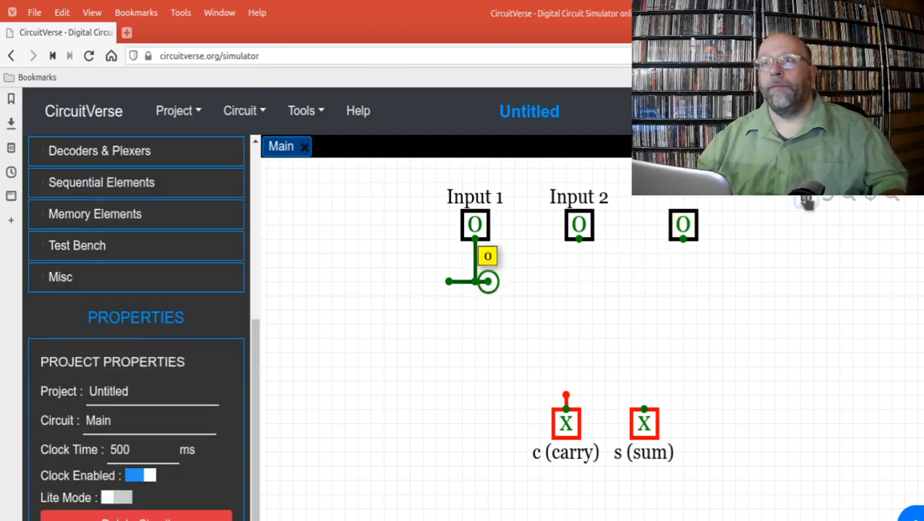
pyautogui.click(804, 200)
pyautogui.click(474, 274)
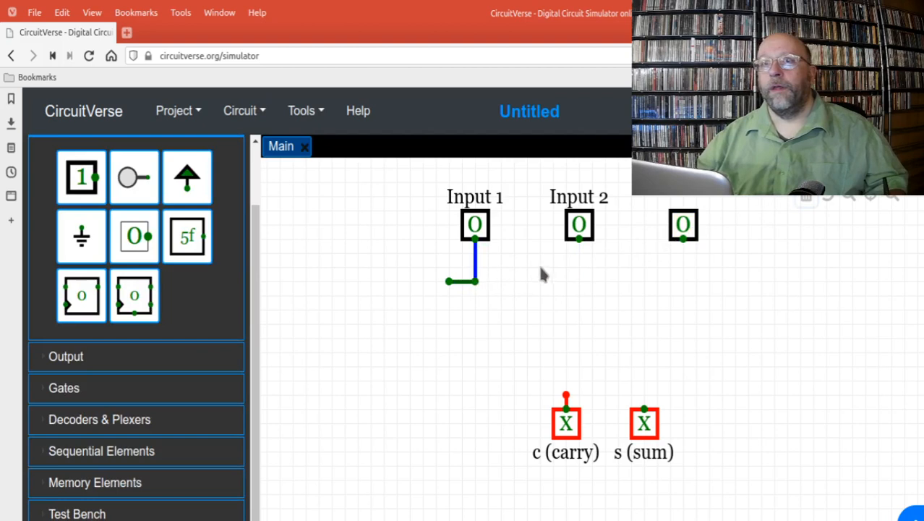
pyautogui.click(804, 200)
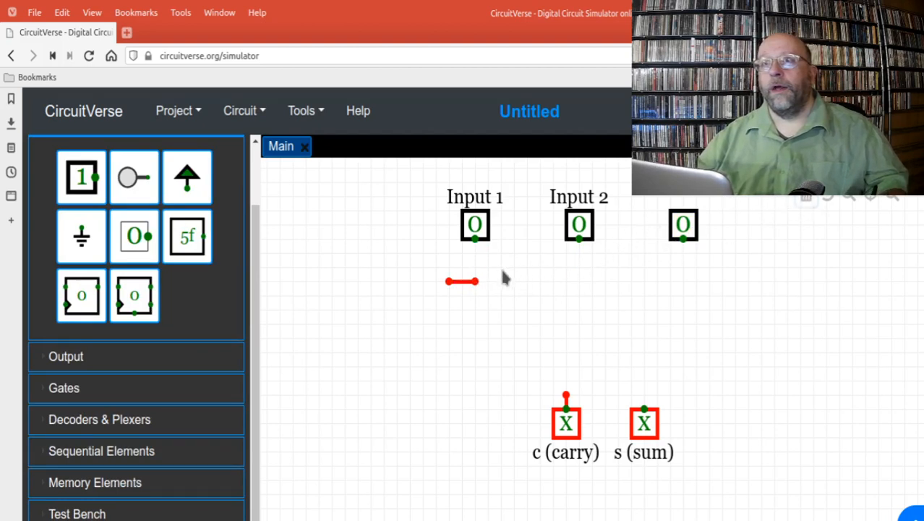
pyautogui.click(463, 282)
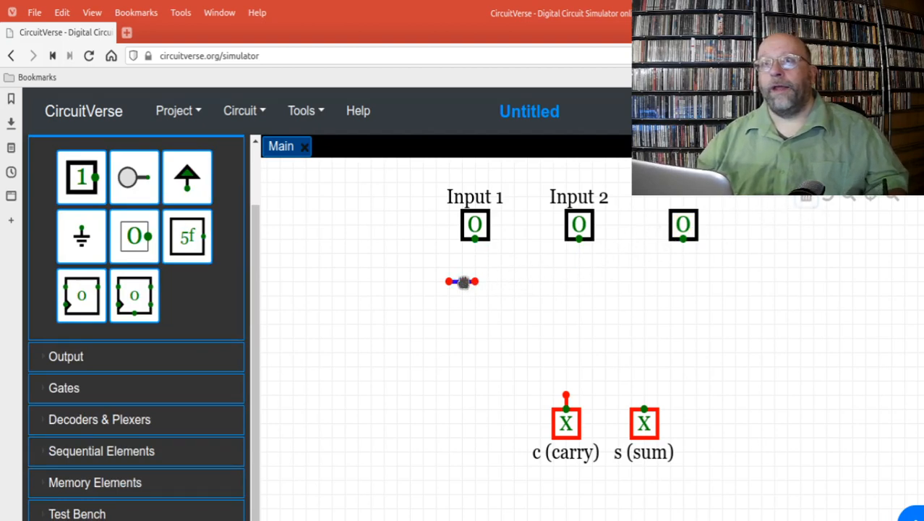
pyautogui.click(805, 201)
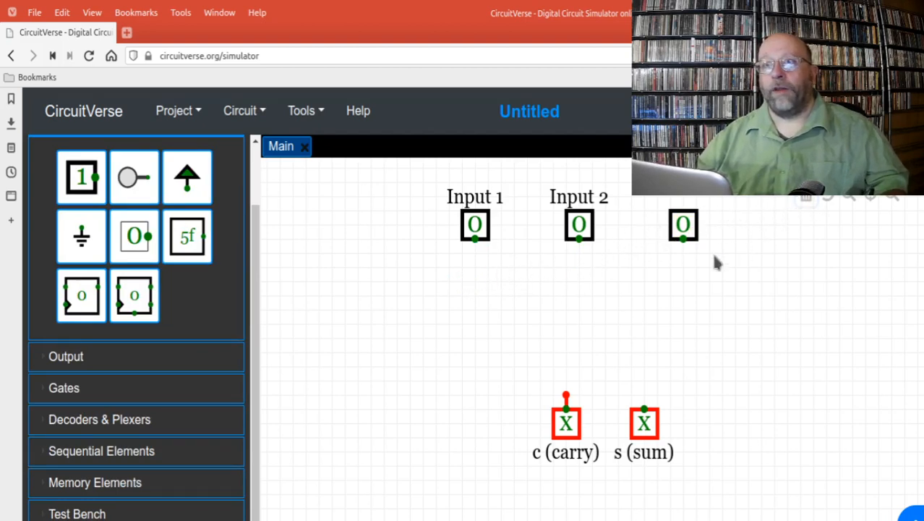
pyautogui.click(566, 395)
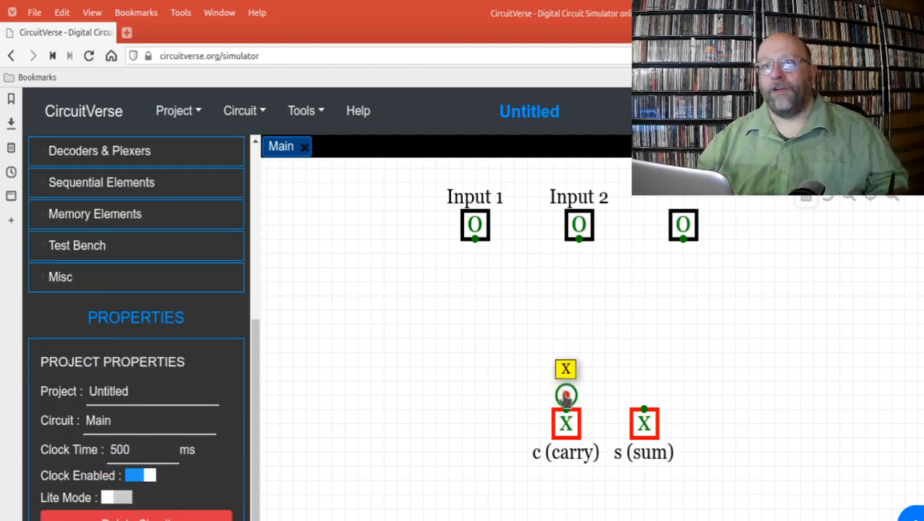
pyautogui.click(804, 200)
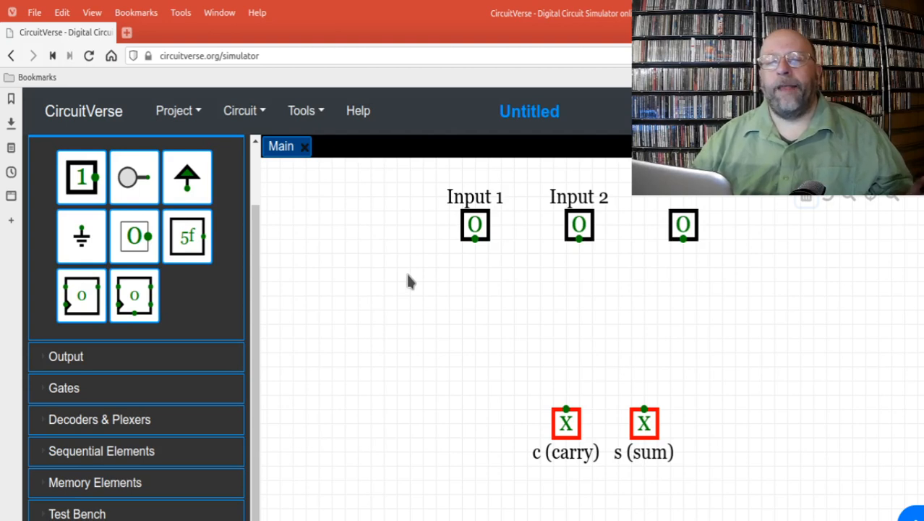
# Step: Switch Input 1 and the unlabelled third input to 1, and label the third input "Input 3"
pyautogui.click(475, 225)
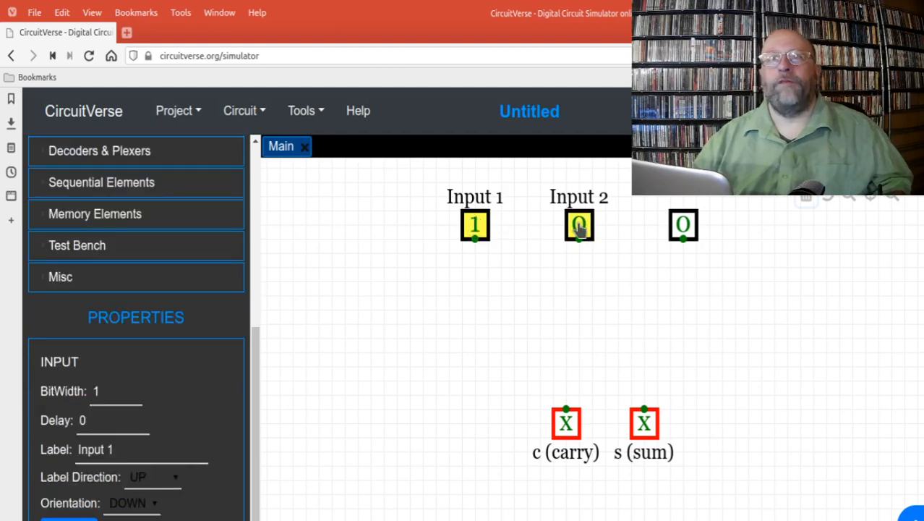
pyautogui.click(685, 227)
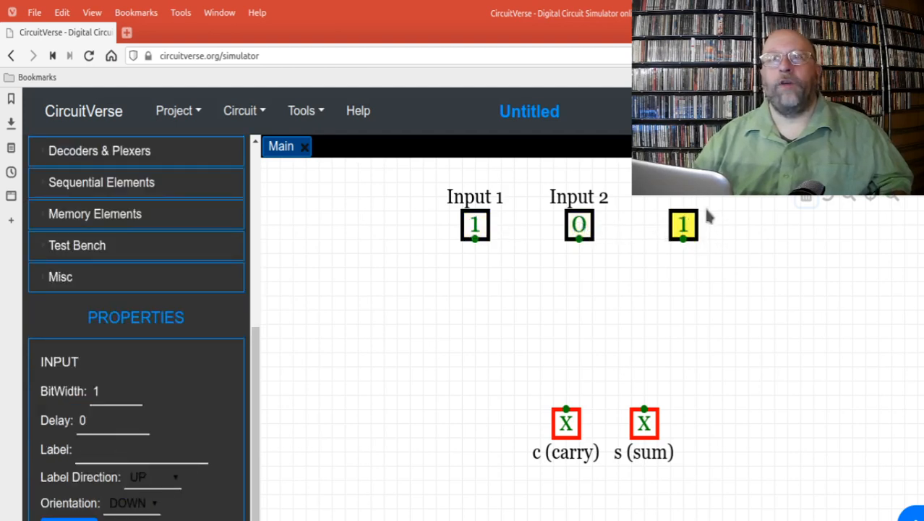
pyautogui.click(172, 442)
pyautogui.write('I')
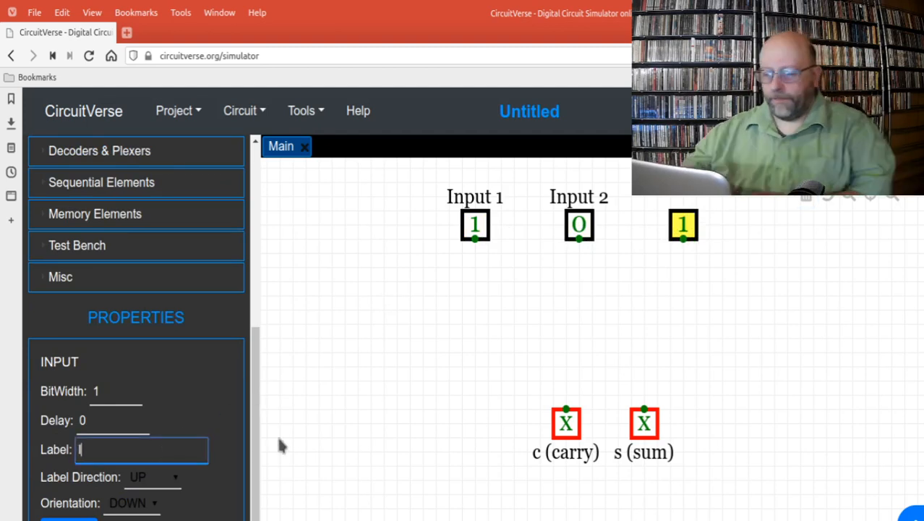
pyautogui.write('nput 3')
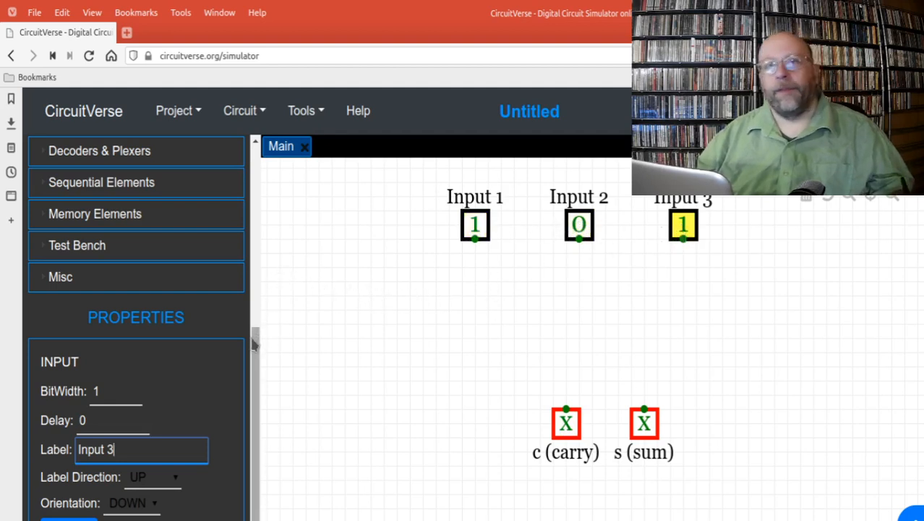
# Step: Place an AND gate midway between the Input 1 and Input 2 columns, above the carry output
pyautogui.moveTo(257, 347); pyautogui.dragTo(215, 246)
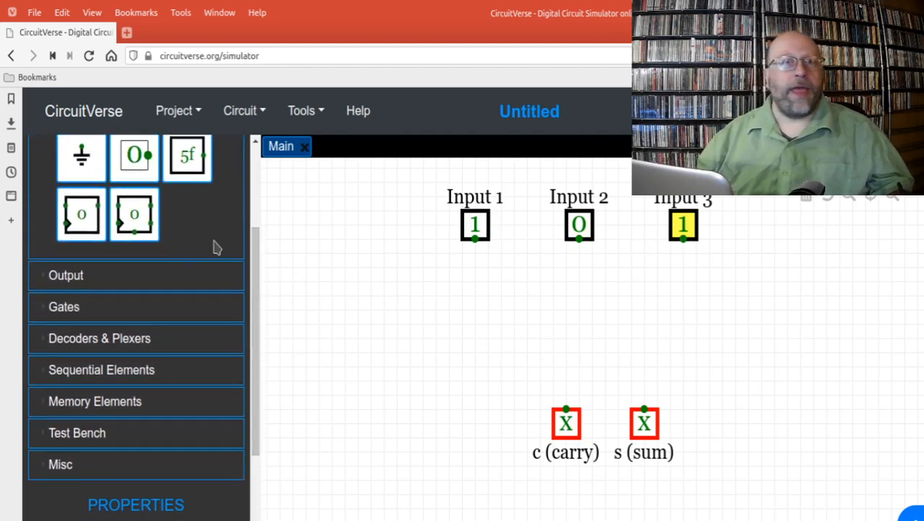
pyautogui.click(123, 281)
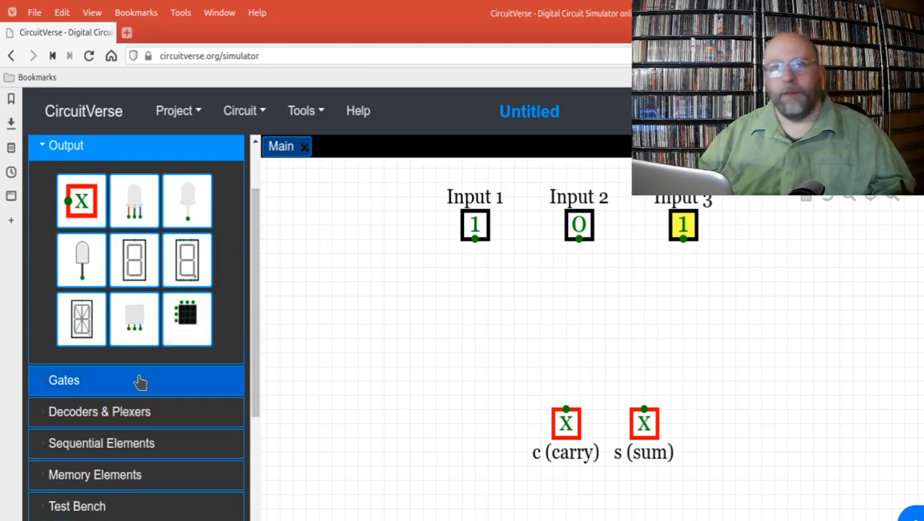
pyautogui.click(92, 384)
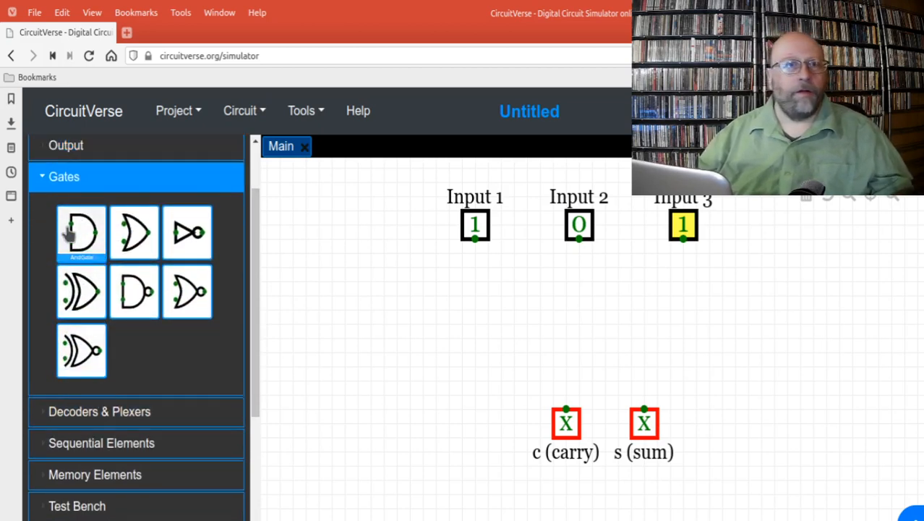
pyautogui.click(69, 232)
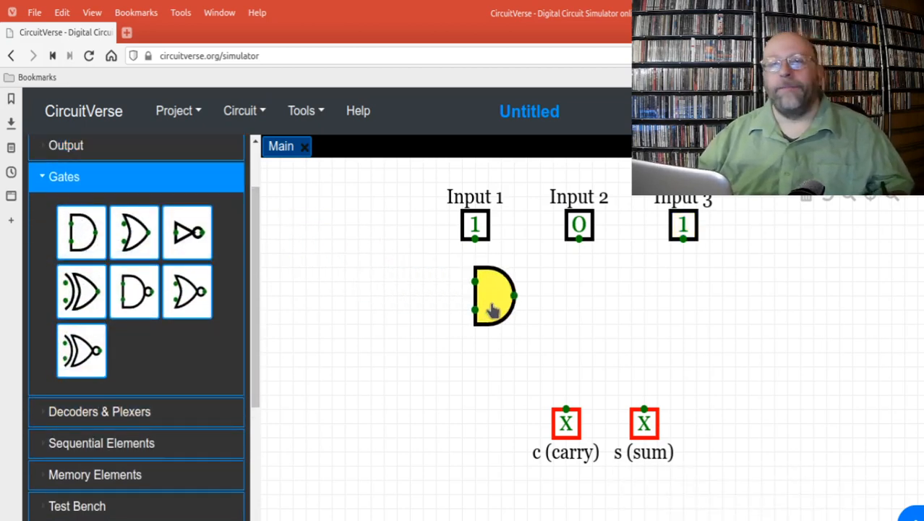
pyautogui.click(525, 329)
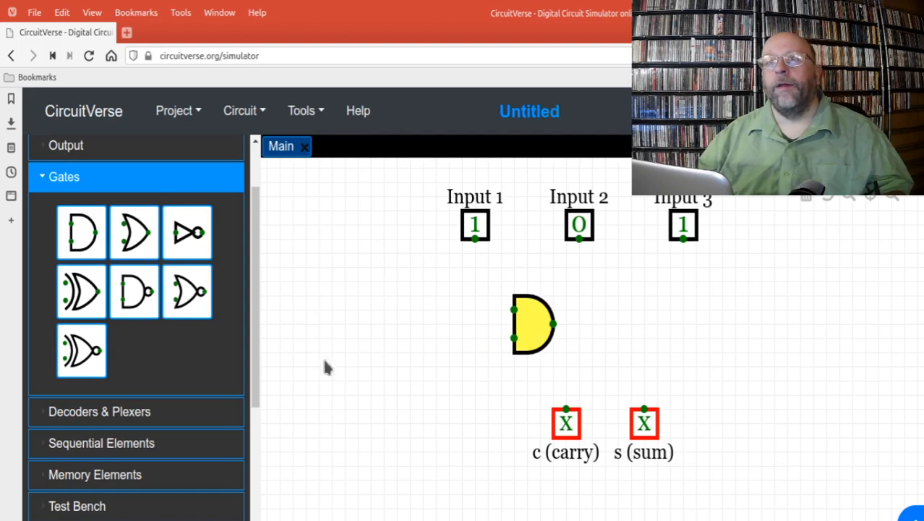
# Step: Set the new AND gate's input size to 3 and its direction to DOWN
pyautogui.moveTo(256, 388); pyautogui.dragTo(259, 439)
pyautogui.click(119, 415)
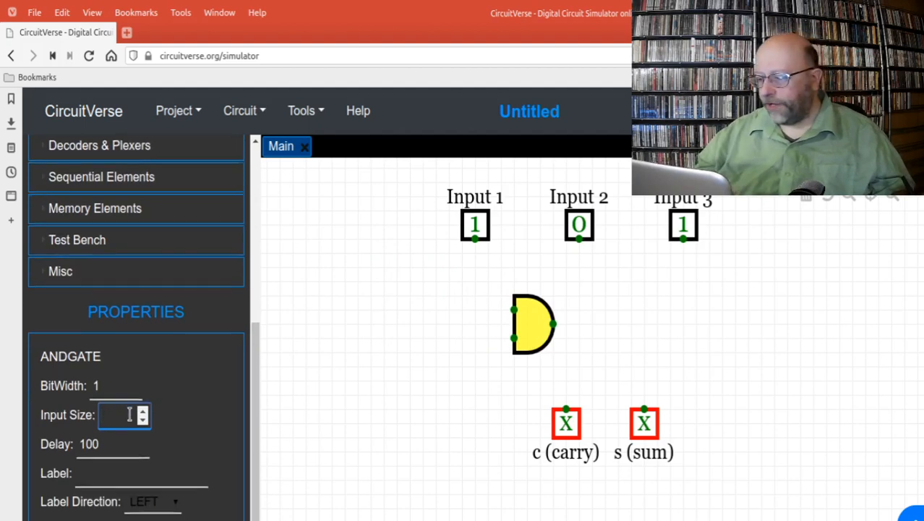
pyautogui.scroll(-1, 135, 434)
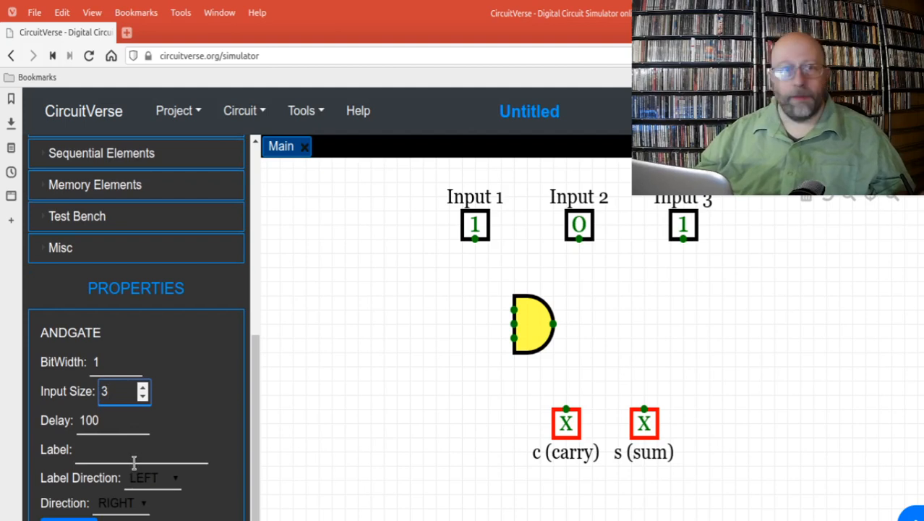
pyautogui.click(110, 504)
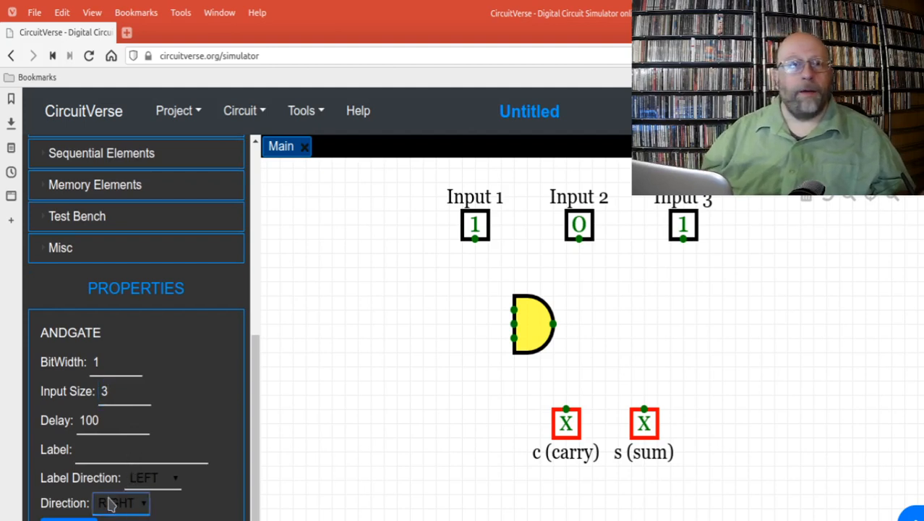
pyautogui.press('Down')
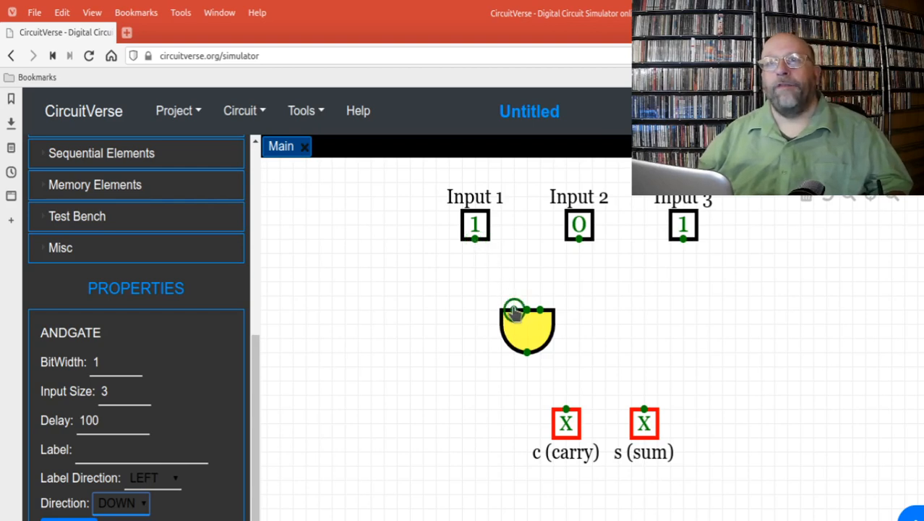
# Step: Wire the AND gate's two outer inputs to Input 1 and Input 3
pyautogui.moveTo(513, 309); pyautogui.dragTo(475, 239)
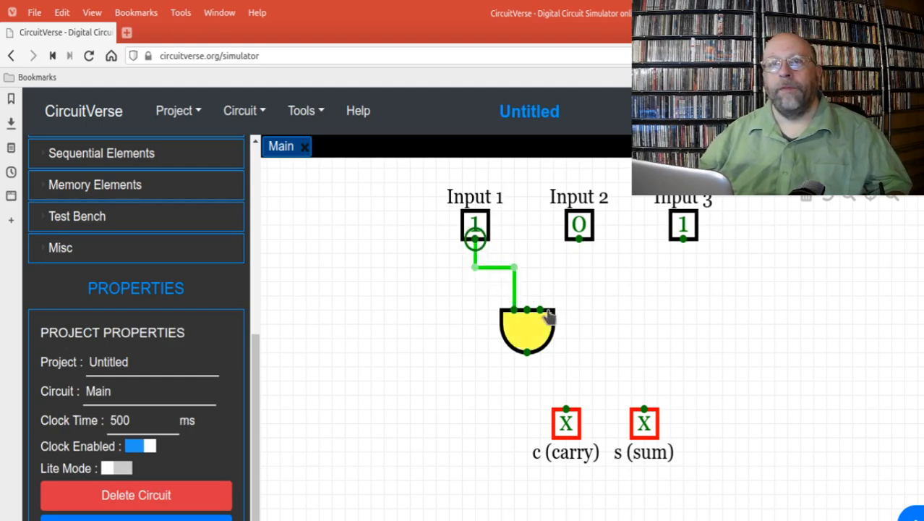
pyautogui.moveTo(540, 307); pyautogui.dragTo(684, 267)
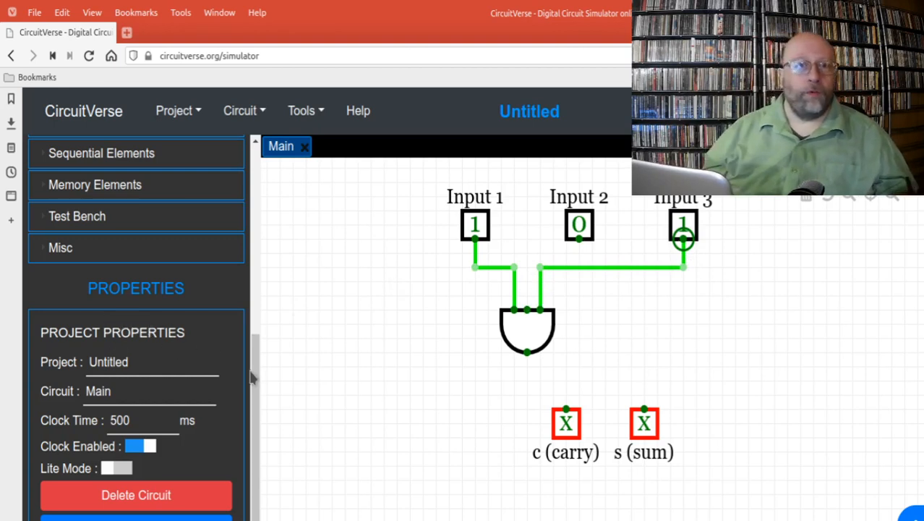
# Step: Place a NOT gate directly below Input 2 with its direction set to DOWN
pyautogui.moveTo(253, 372); pyautogui.dragTo(206, 219)
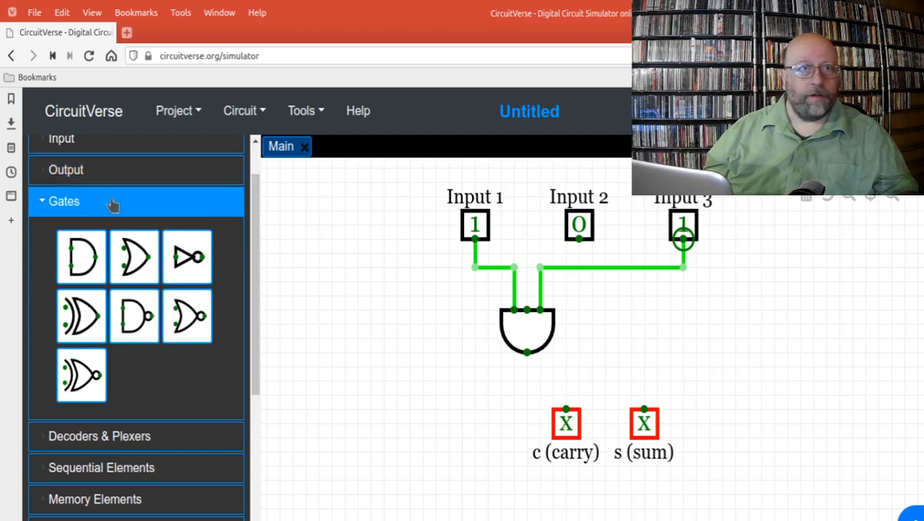
pyautogui.click(187, 255)
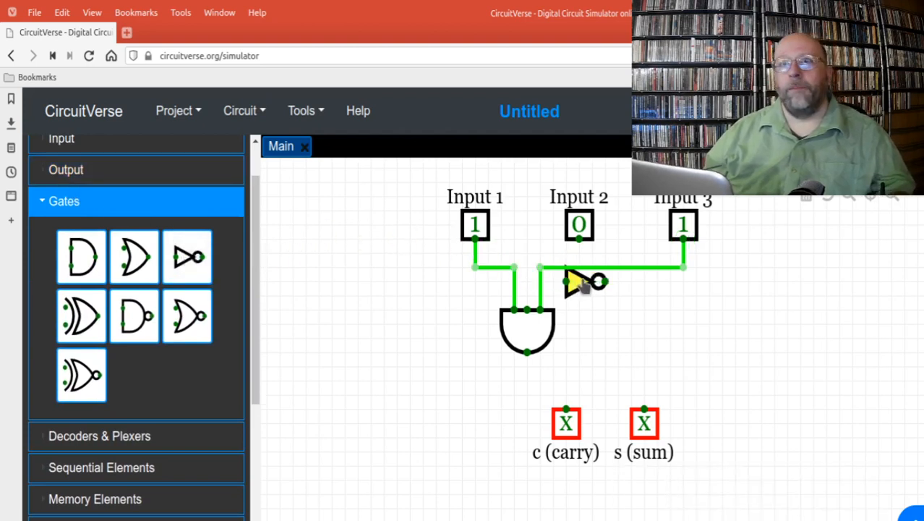
pyautogui.click(588, 276)
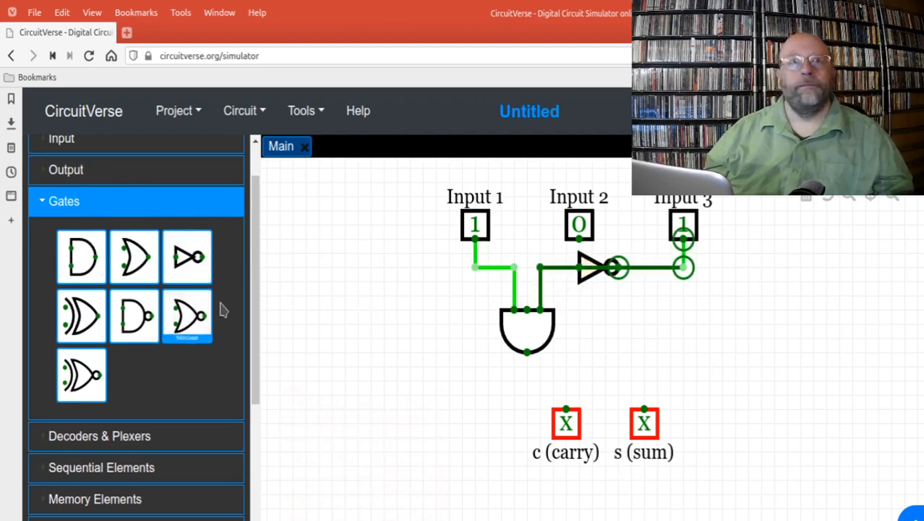
pyautogui.moveTo(256, 316); pyautogui.dragTo(253, 404)
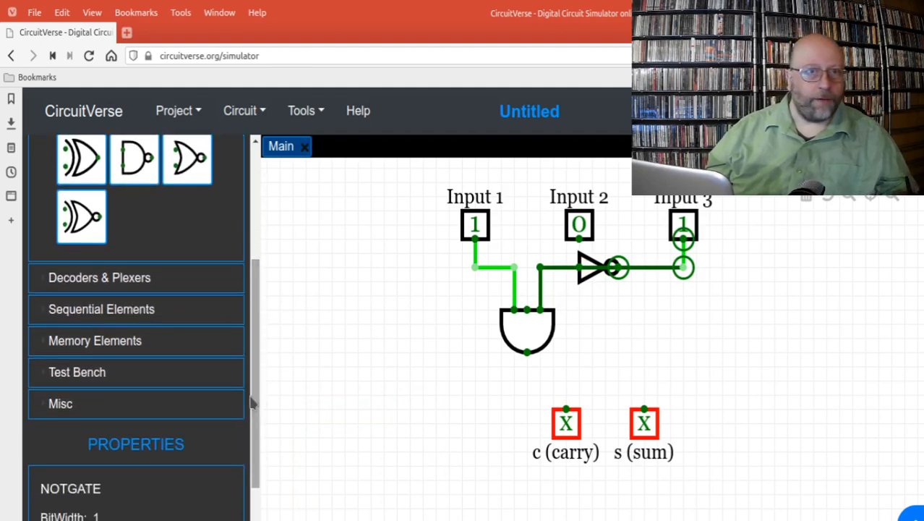
pyautogui.moveTo(257, 365); pyautogui.dragTo(257, 419)
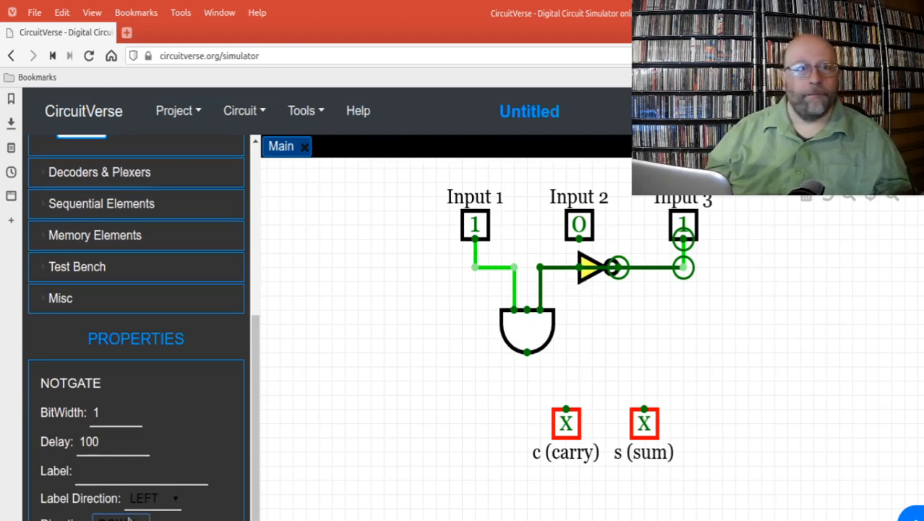
pyautogui.click(116, 472)
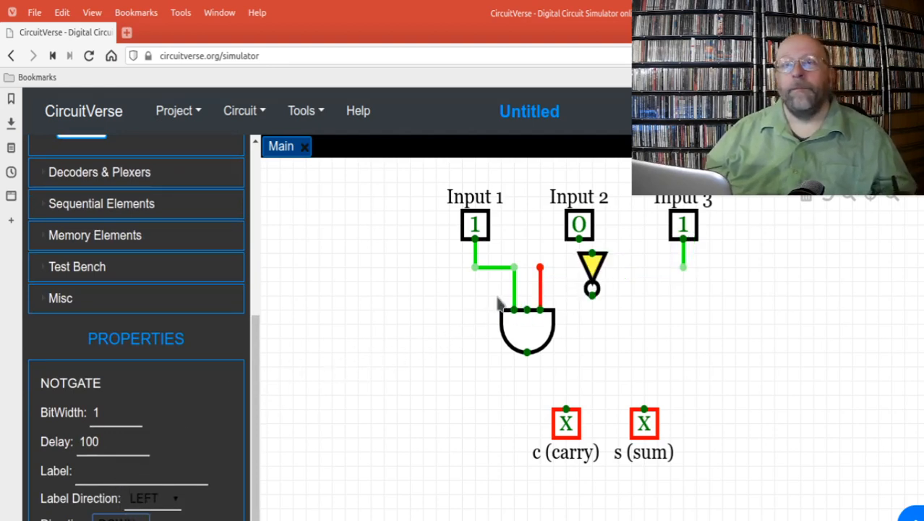
pyautogui.moveTo(592, 268); pyautogui.dragTo(579, 285)
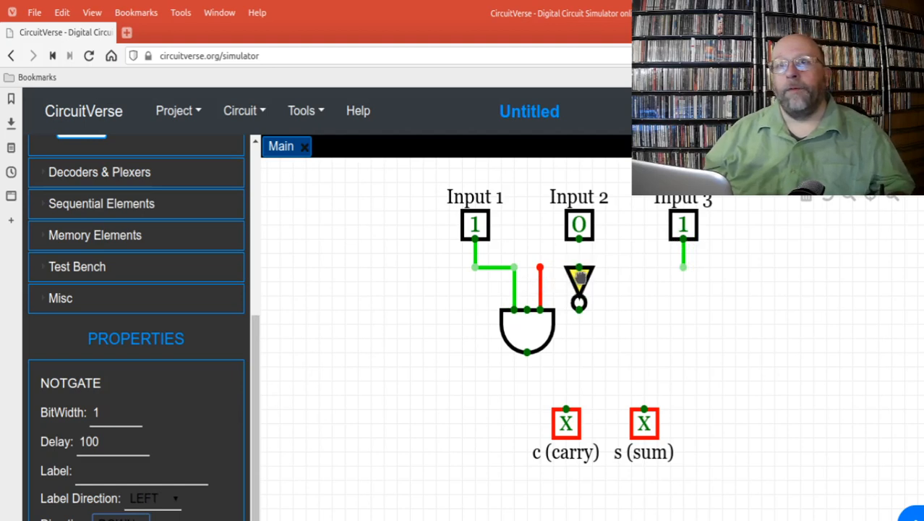
# Step: Move the AND gate down to just above the carry output and reconnect its open outer input to Input 3
pyautogui.click(541, 269)
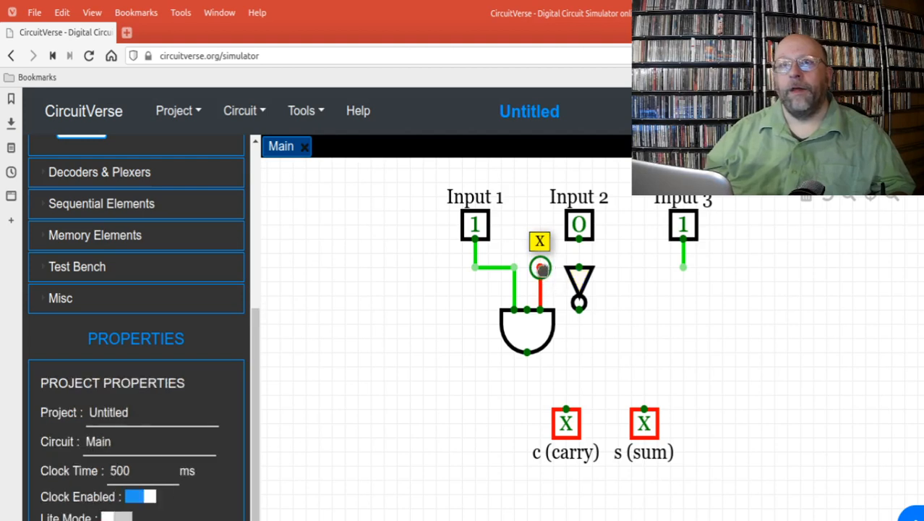
pyautogui.moveTo(539, 268); pyautogui.dragTo(539, 294)
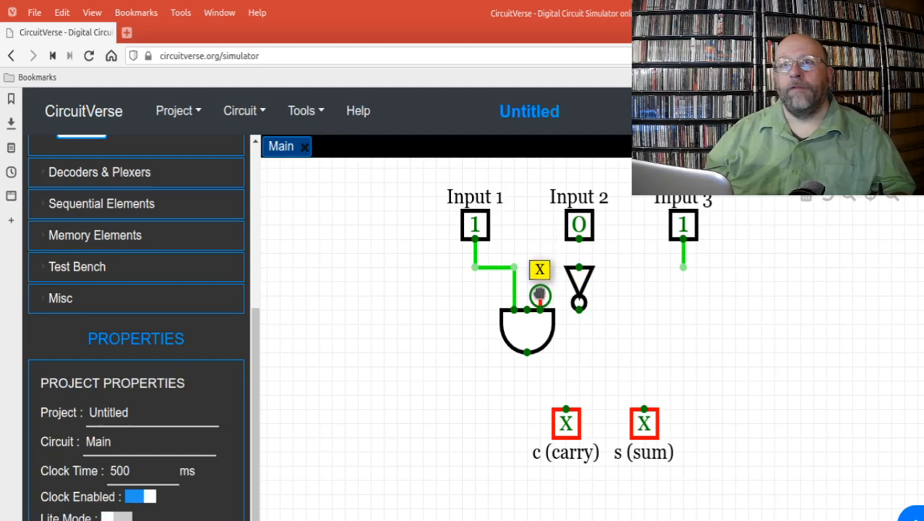
pyautogui.moveTo(524, 329); pyautogui.dragTo(524, 383)
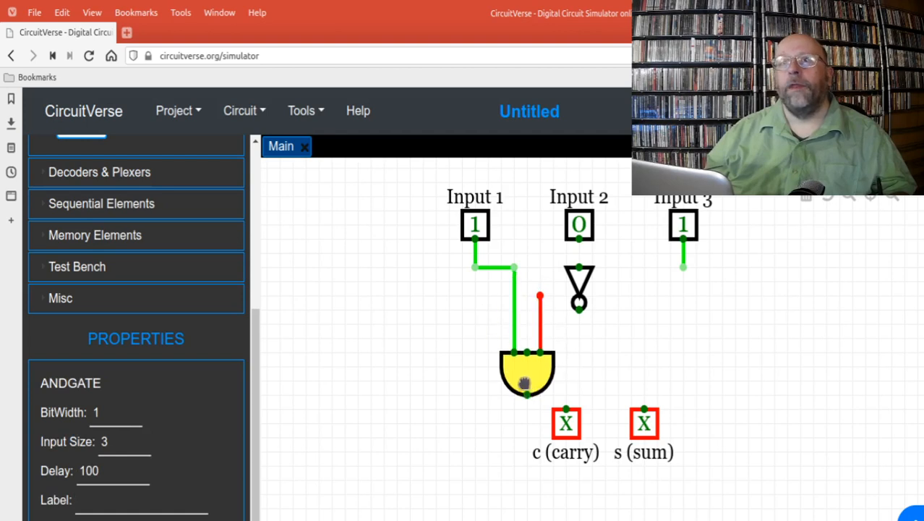
pyautogui.click(540, 296)
pyautogui.moveTo(540, 296); pyautogui.dragTo(683, 266)
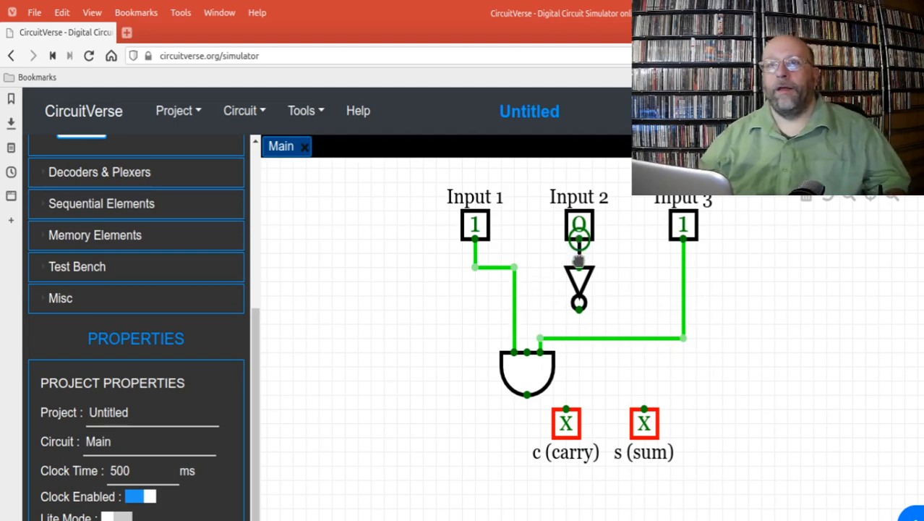
# Step: Wire Input 2 through the NOT gate to the AND gate's middle input, and the AND gate's output to the carry output repositioned beneath it
pyautogui.moveTo(578, 262)
pyautogui.mouseDown()
pyautogui.moveTo(579, 252)
pyautogui.moveTo(578, 269)
pyautogui.mouseUp()
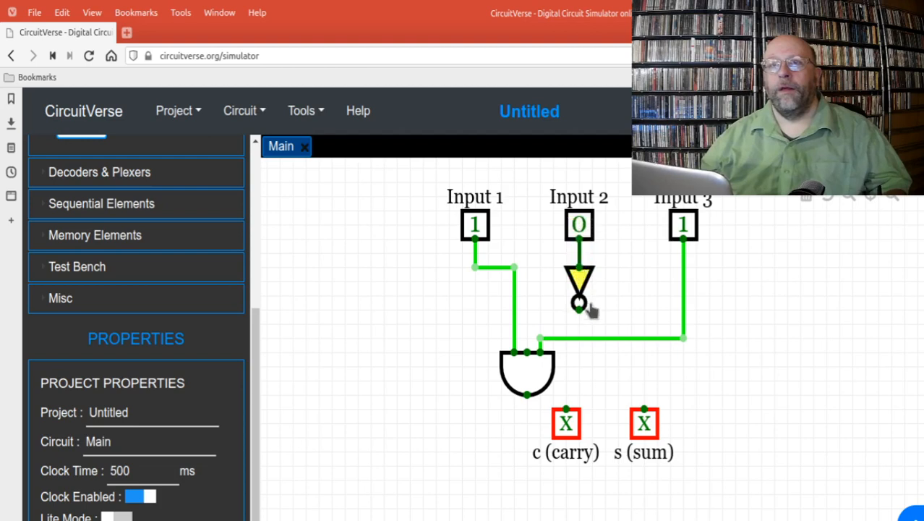
pyautogui.moveTo(579, 307); pyautogui.dragTo(527, 352)
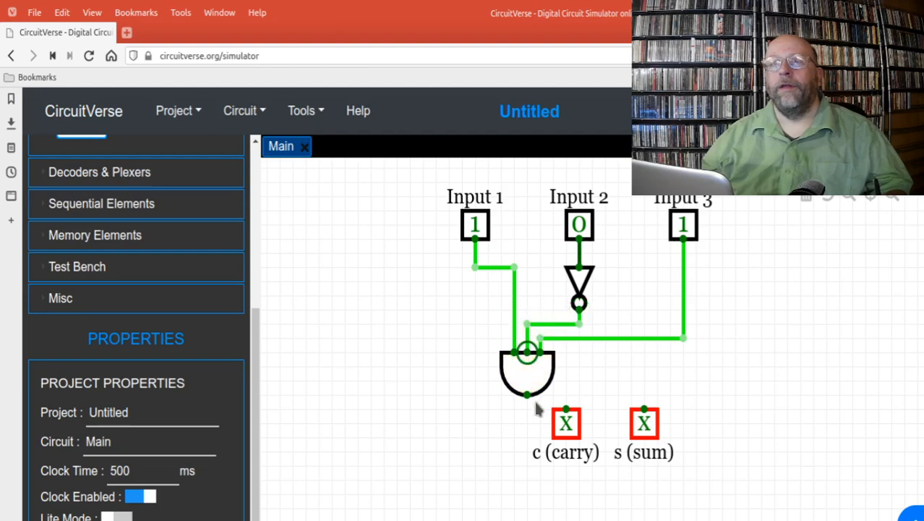
pyautogui.moveTo(567, 426); pyautogui.dragTo(526, 449)
pyautogui.moveTo(527, 394); pyautogui.dragTo(527, 434)
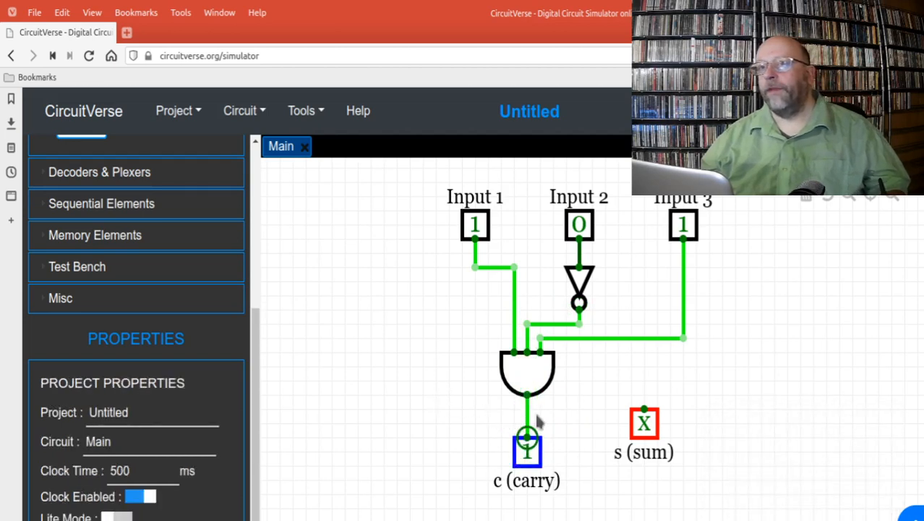
# Step: Move the sum output level with the carry output and draw a short wire upward from its terminal
pyautogui.click(643, 424)
pyautogui.moveTo(642, 426); pyautogui.dragTo(632, 451)
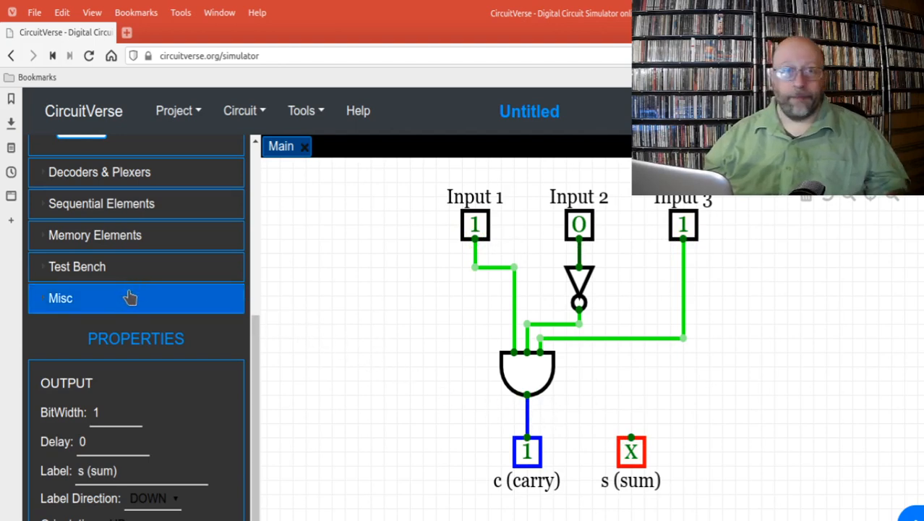
pyautogui.click(631, 441)
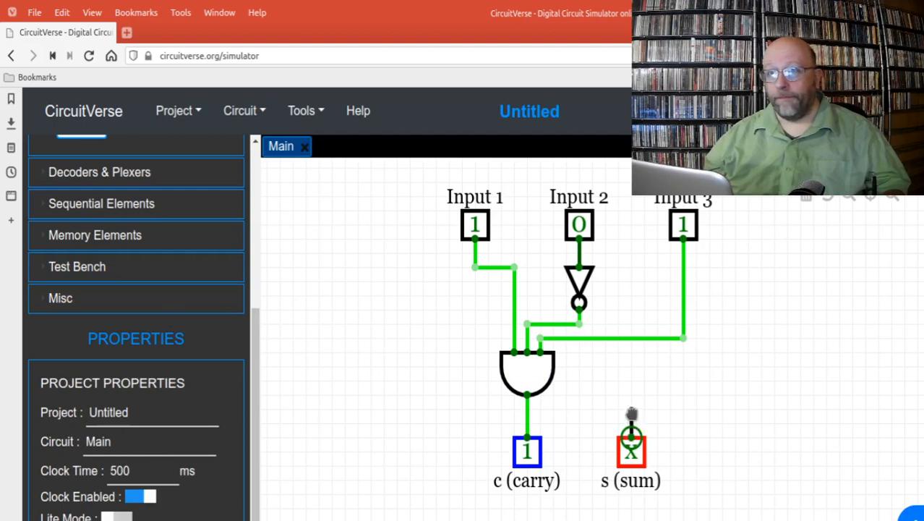
pyautogui.moveTo(631, 413); pyautogui.dragTo(631, 410)
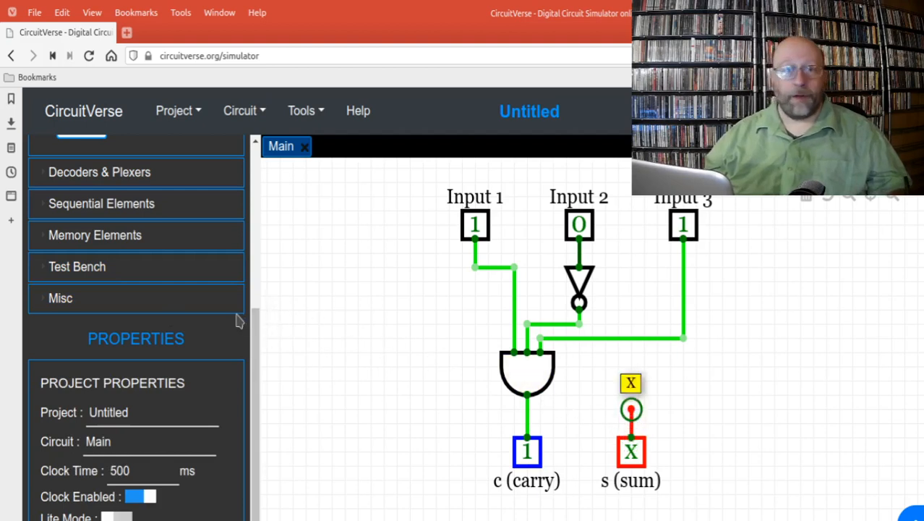
# Step: Place a second NOT gate between the carry wire and the sum output's wire, and connect its input and output to them
pyautogui.moveTo(256, 324); pyautogui.dragTo(338, 282)
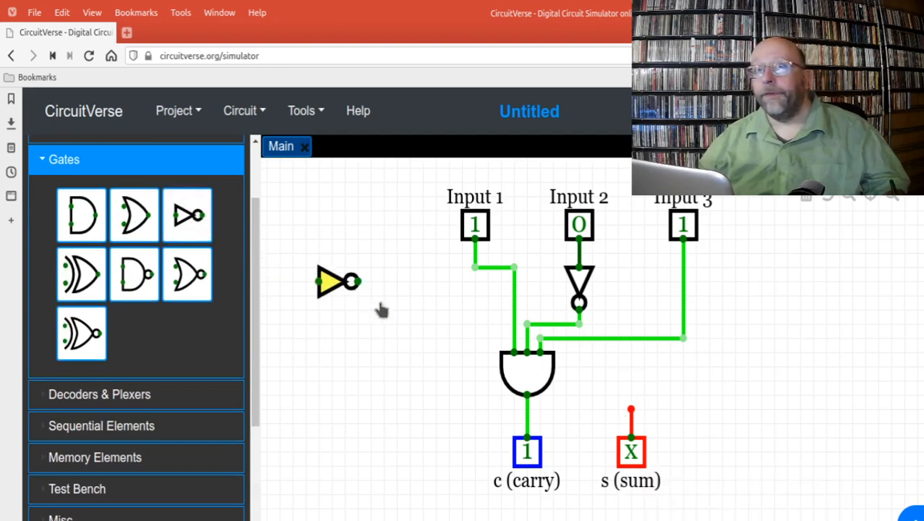
pyautogui.moveTo(381, 309); pyautogui.dragTo(572, 417)
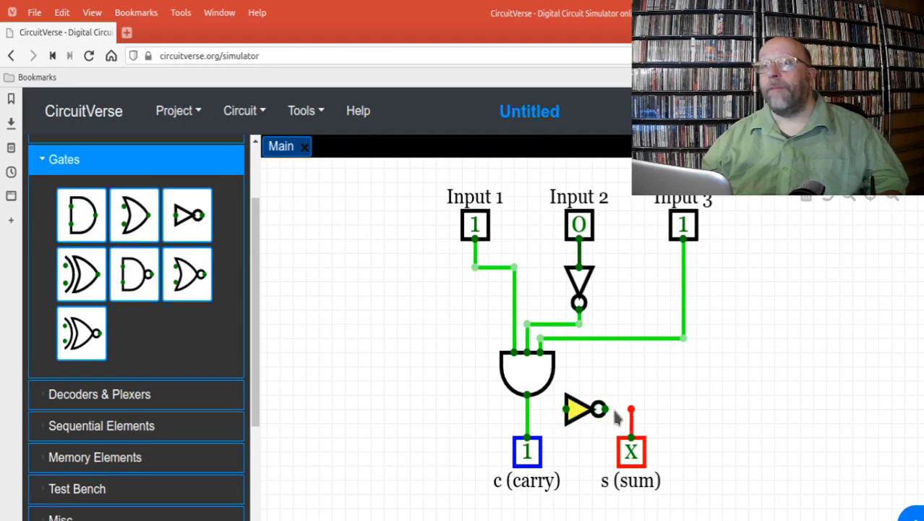
pyautogui.moveTo(606, 410); pyautogui.dragTo(631, 409)
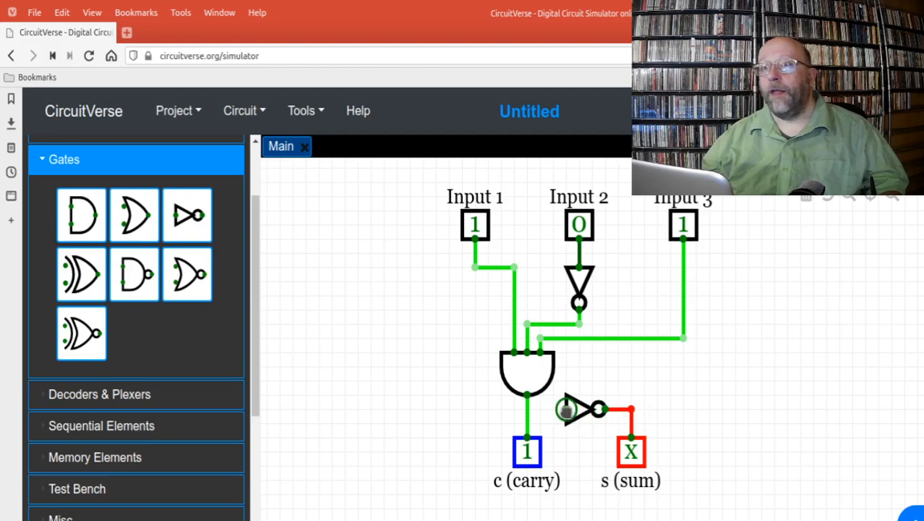
pyautogui.moveTo(565, 410); pyautogui.dragTo(527, 409)
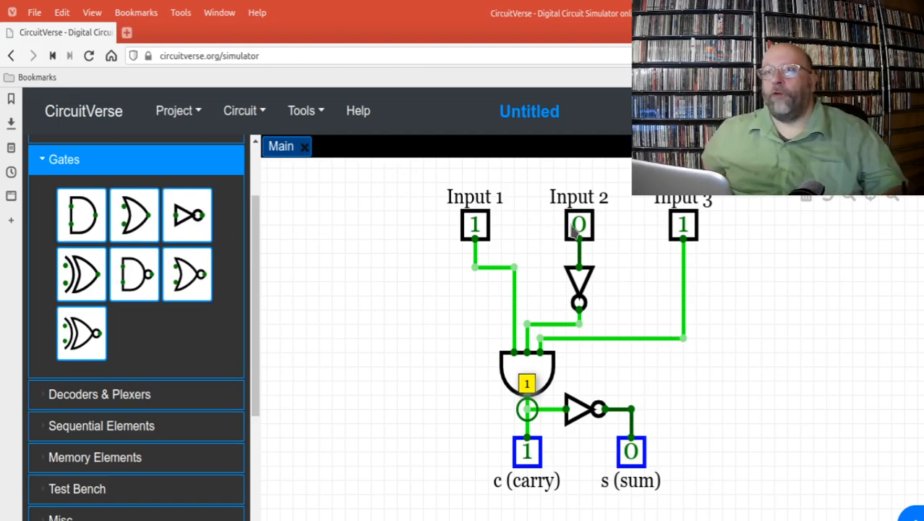
# Step: Test the circuit with Input 3 at 0, then with Inputs 2 and 3 at 1, and return Input 2 to 0
pyautogui.click(683, 225)
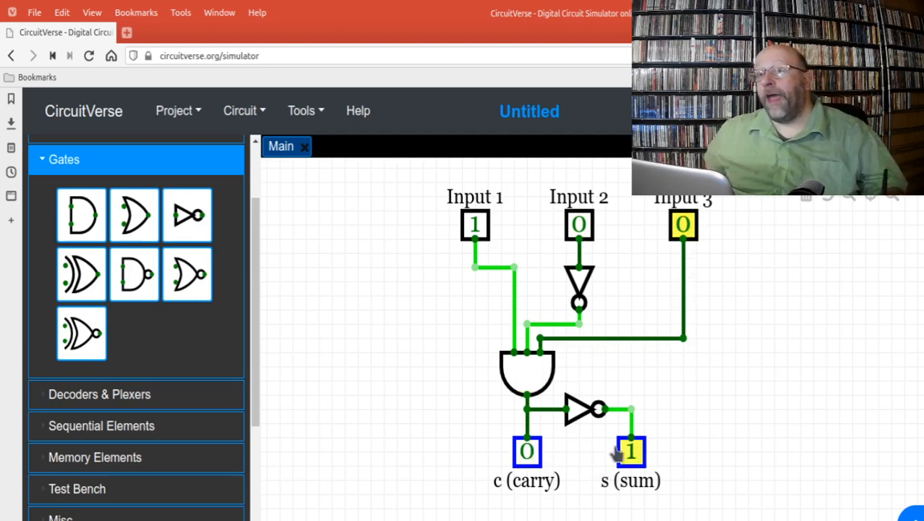
pyautogui.click(579, 226)
pyautogui.click(683, 228)
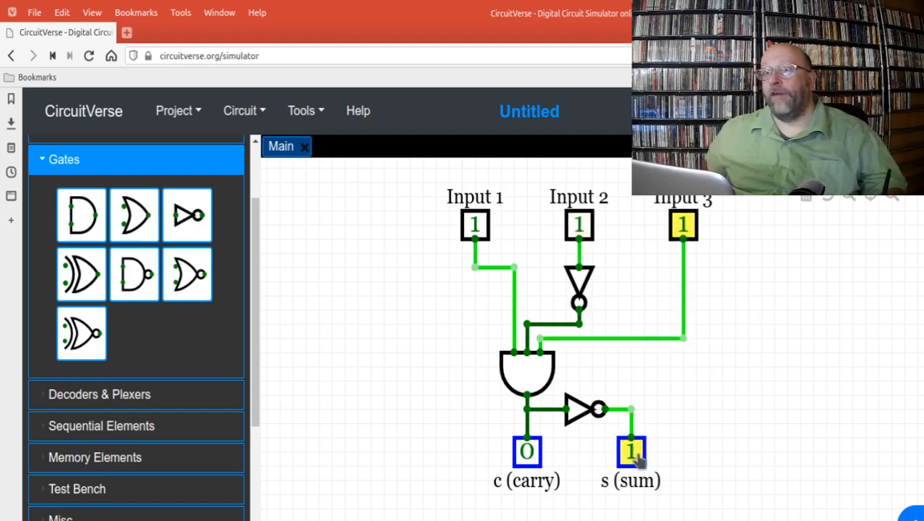
pyautogui.click(581, 225)
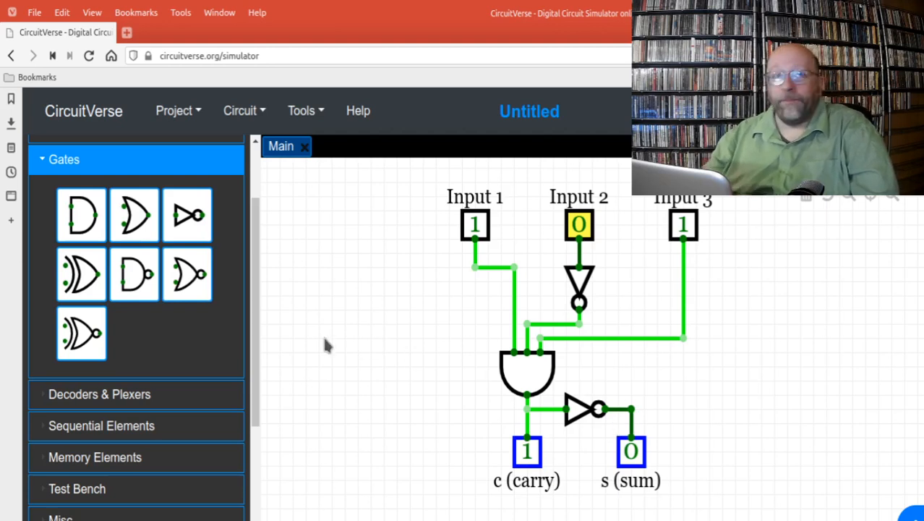
pyautogui.click(182, 117)
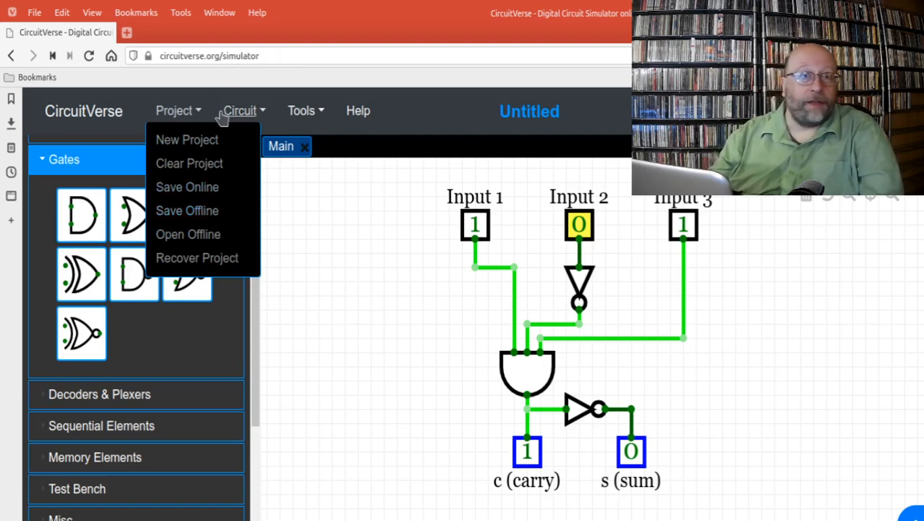
pyautogui.click(170, 123)
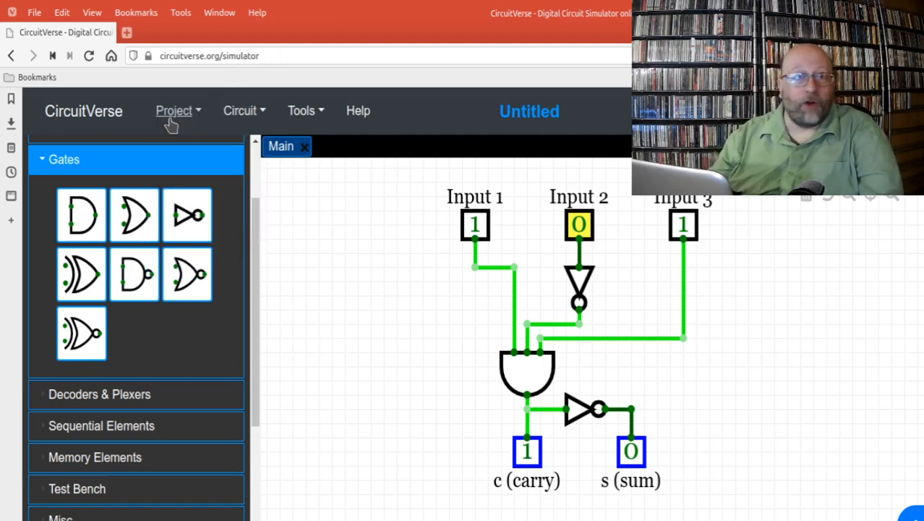
pyautogui.rightClick(351, 291)
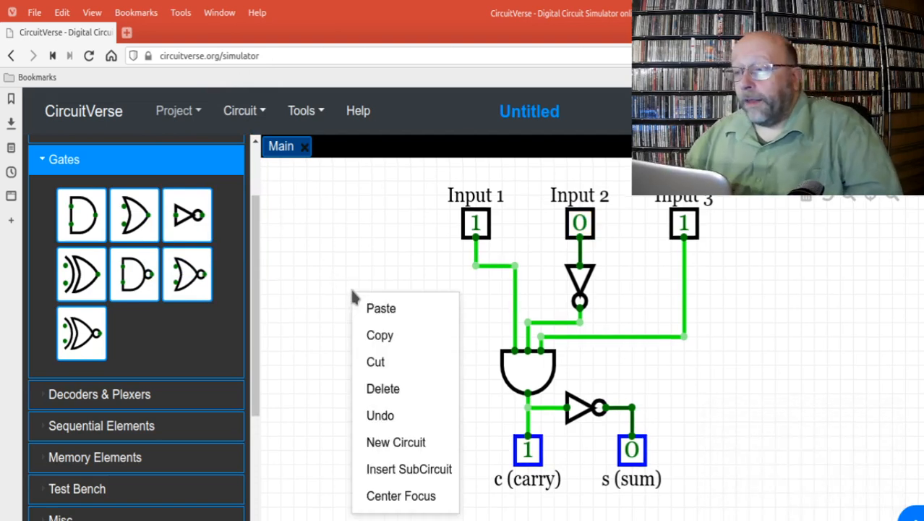
pyautogui.click(321, 267)
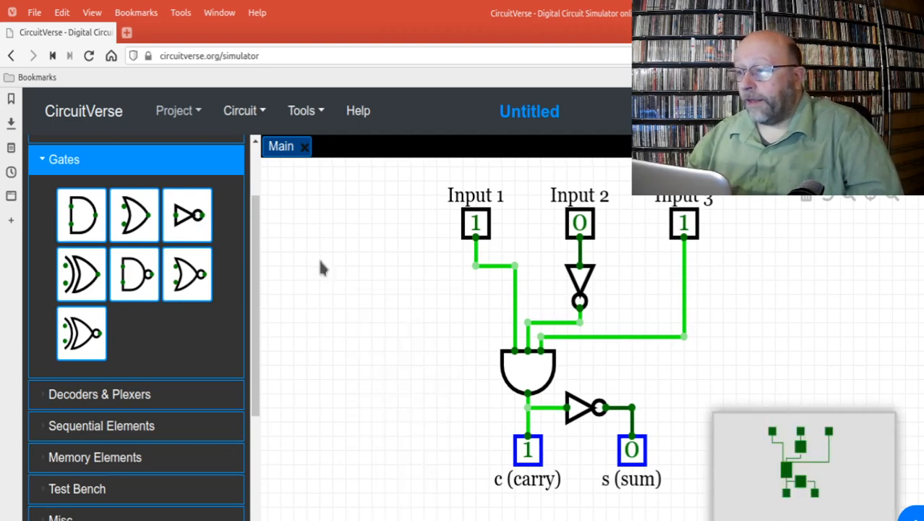